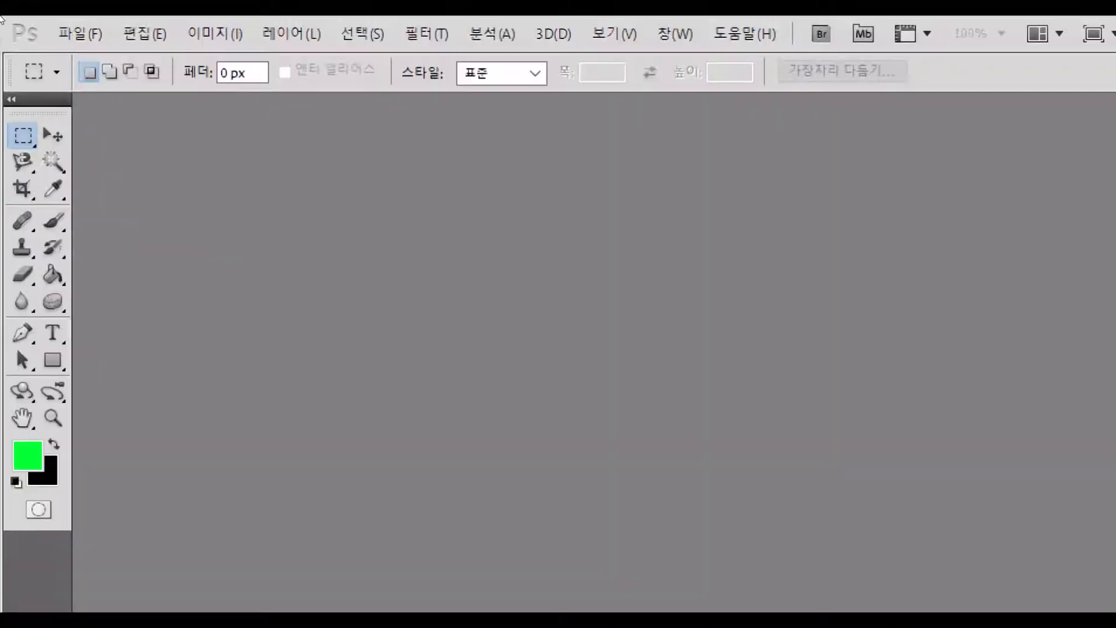
# Start a new document and use pixels as its size unit
pyautogui.click(42, 33)
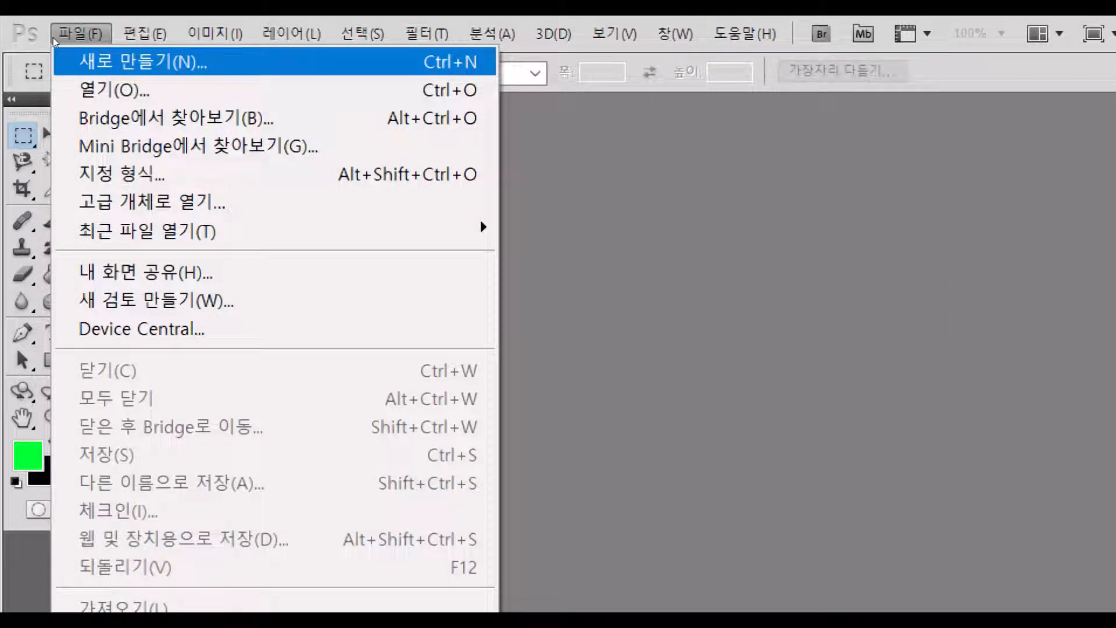
pyautogui.click(82, 62)
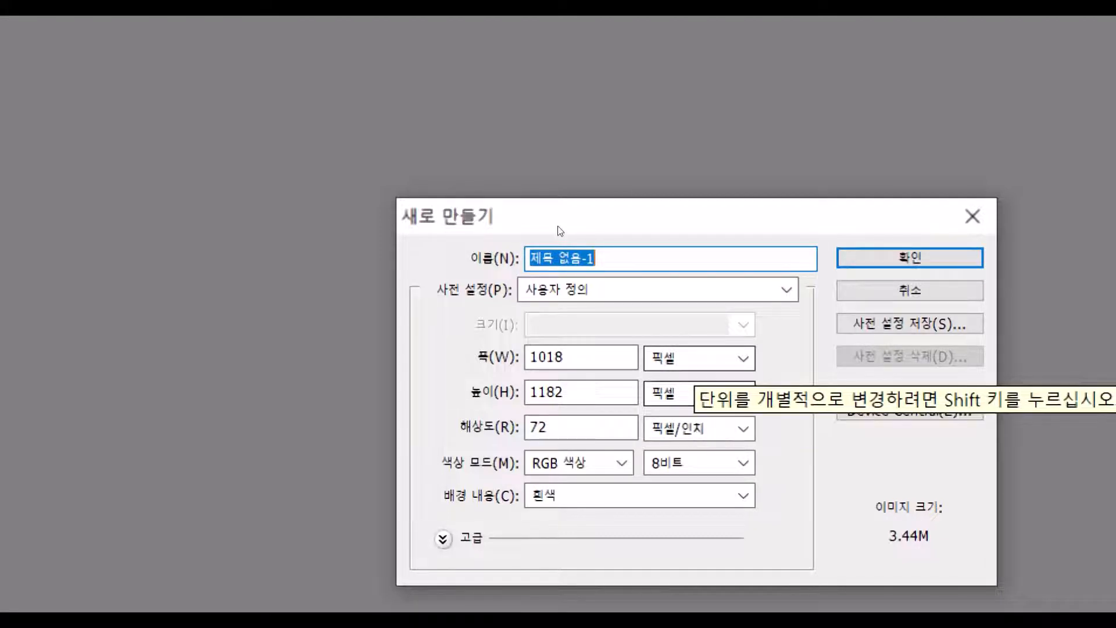
pyautogui.click(694, 359)
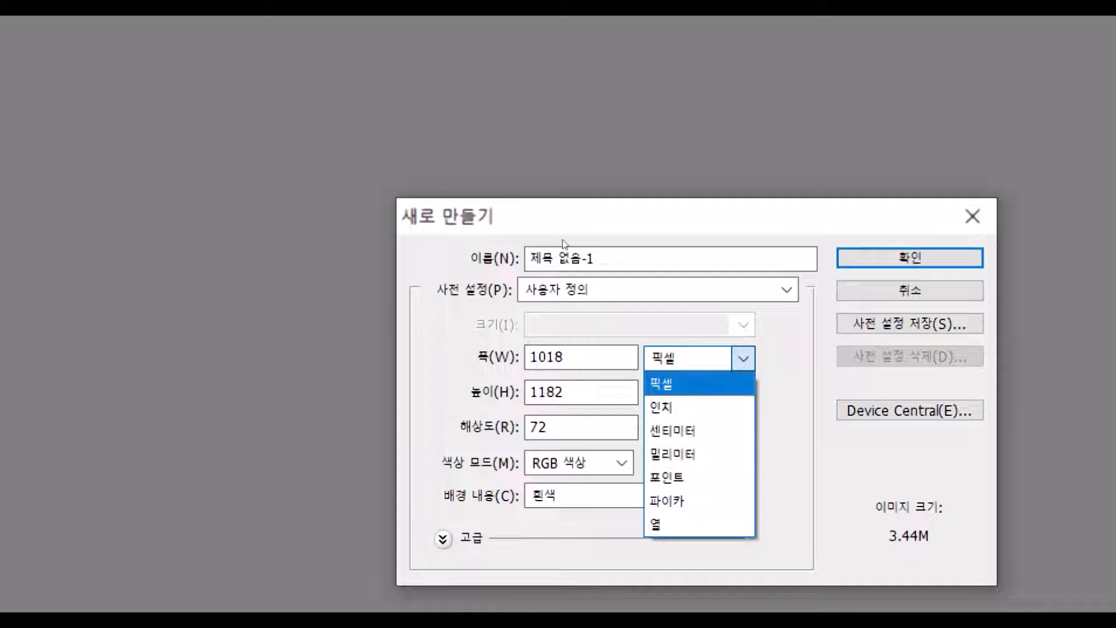
pyautogui.click(683, 383)
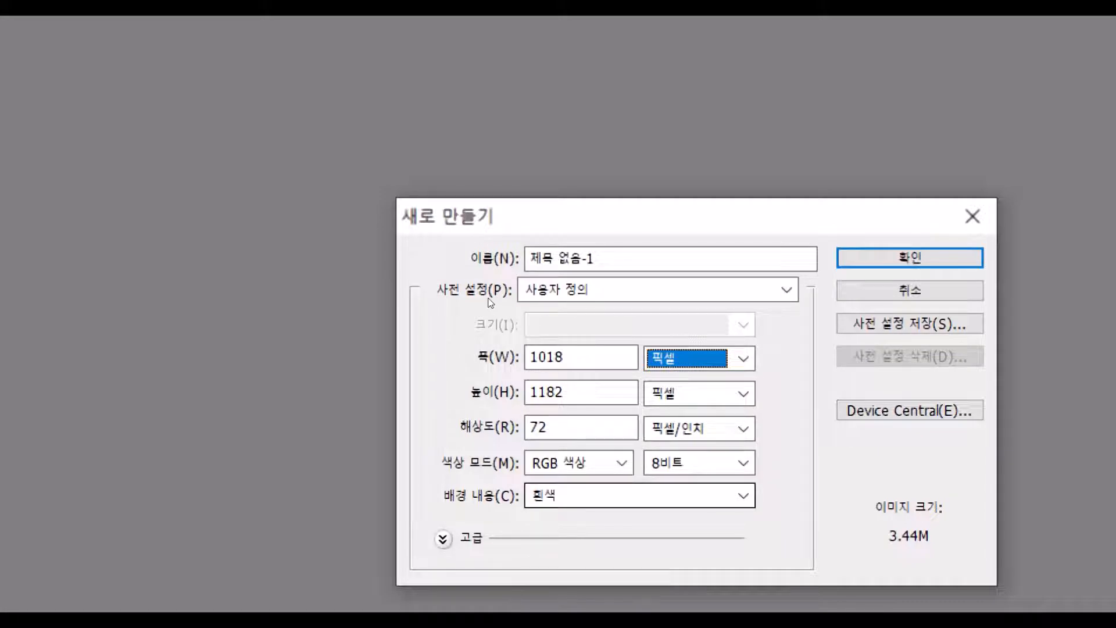
pyautogui.click(640, 495)
pyautogui.click(640, 568)
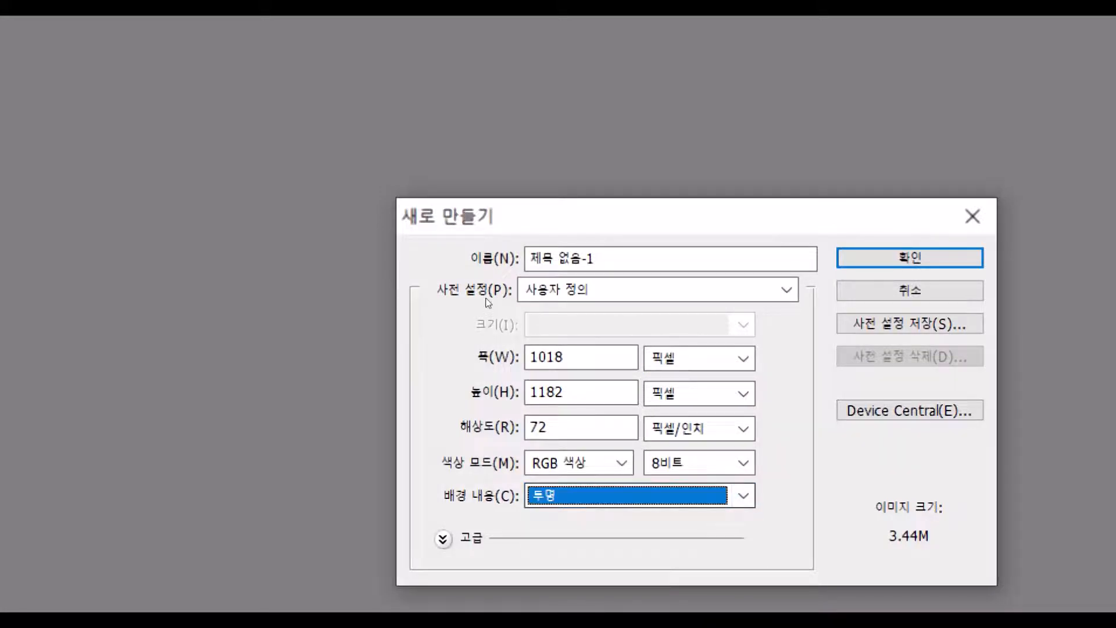
pyautogui.click(640, 495)
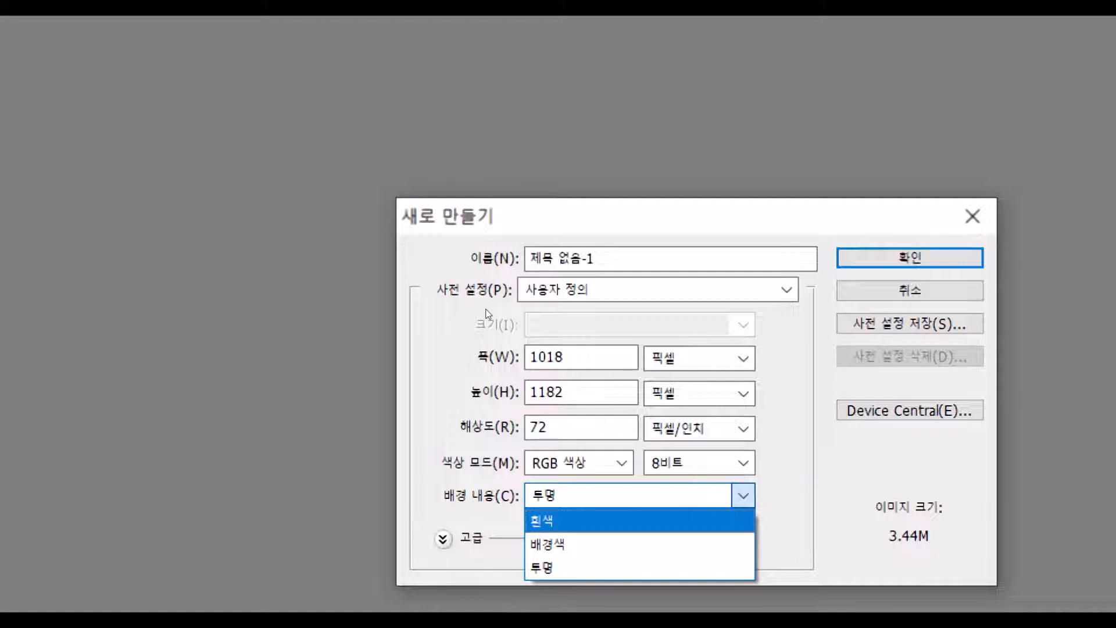
pyautogui.click(639, 520)
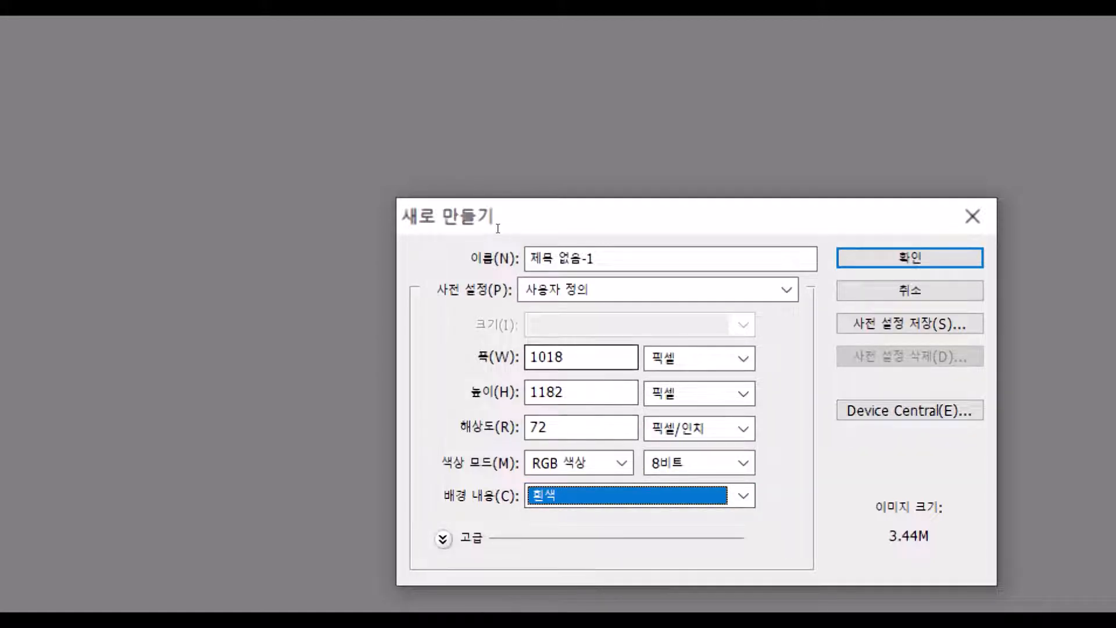
# Set the new document's width to 600 and height to 400 pixels, and create it
pyautogui.hotkey('alt', 'w')
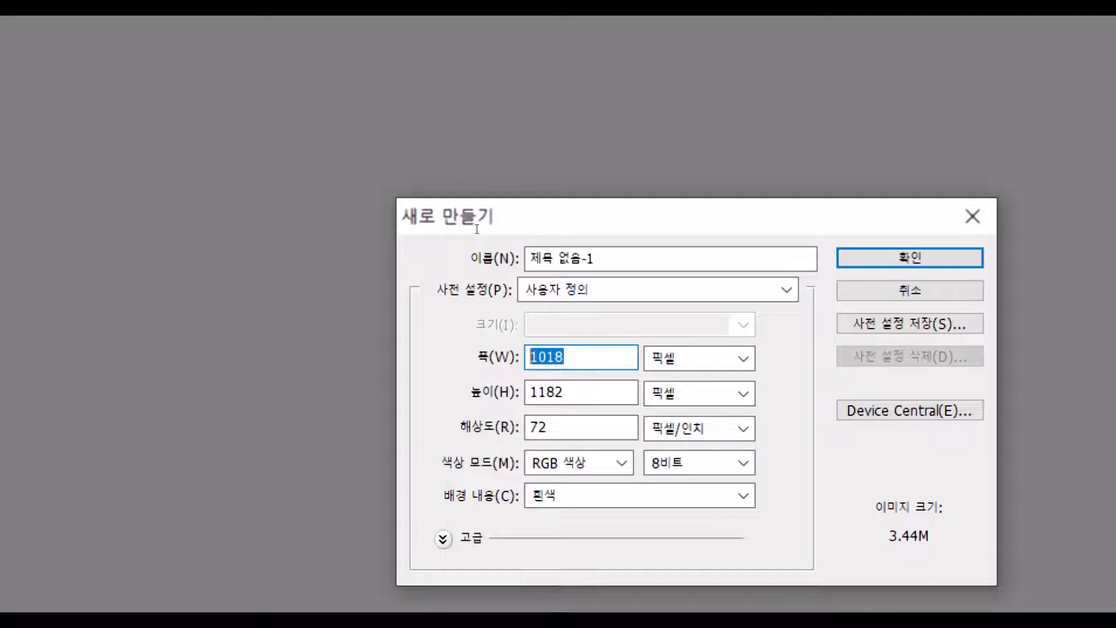
pyautogui.write('600')
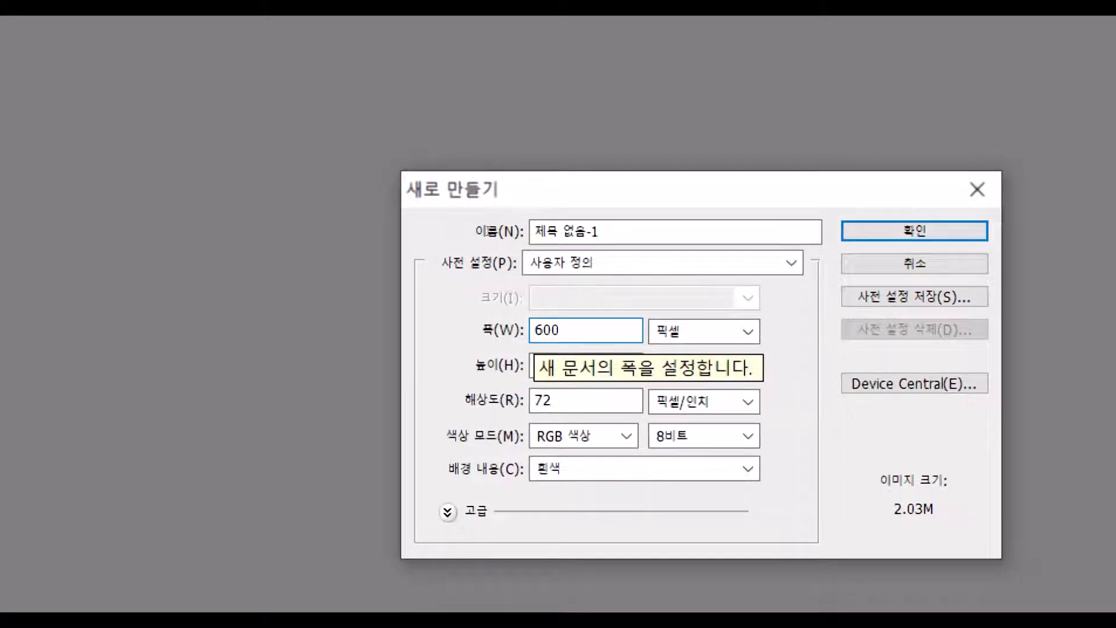
pyautogui.hotkey('alt', 'h')
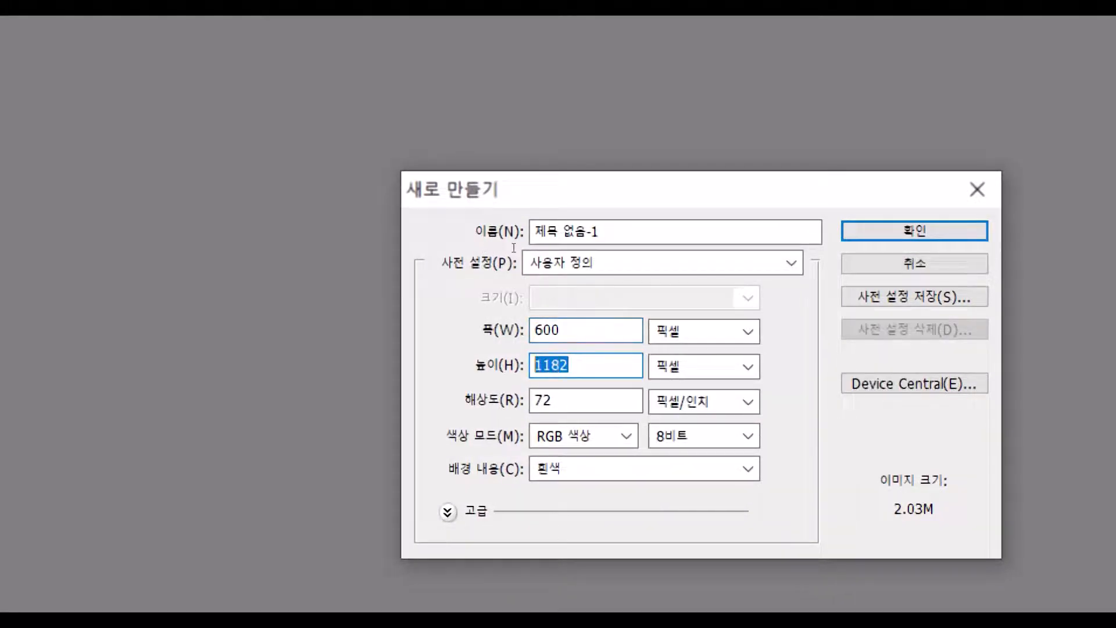
pyautogui.write('400')
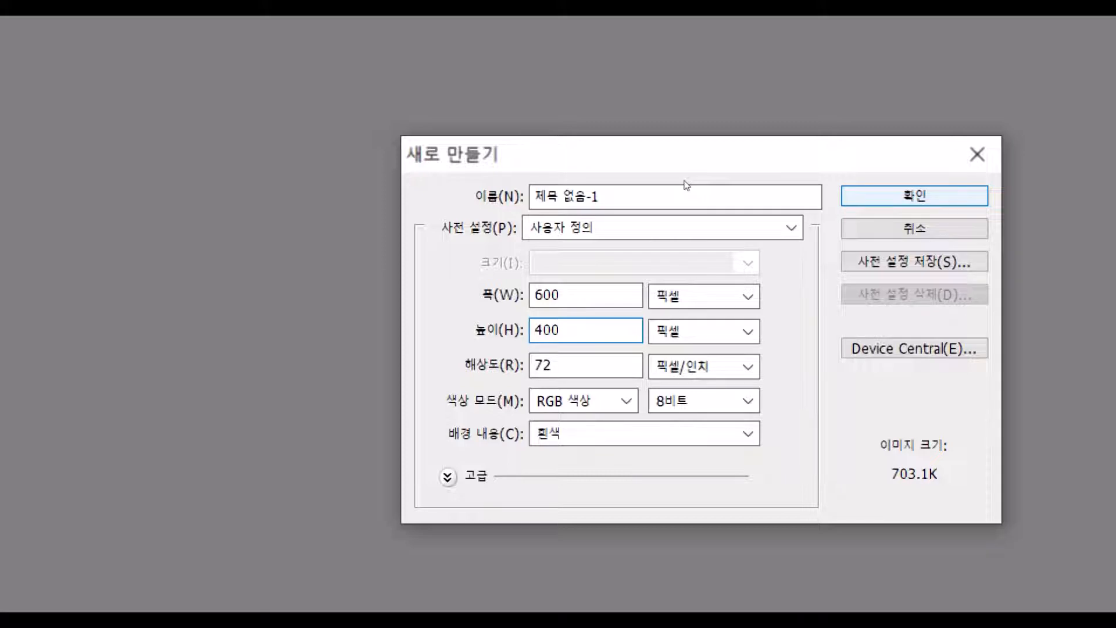
pyautogui.press('Return')
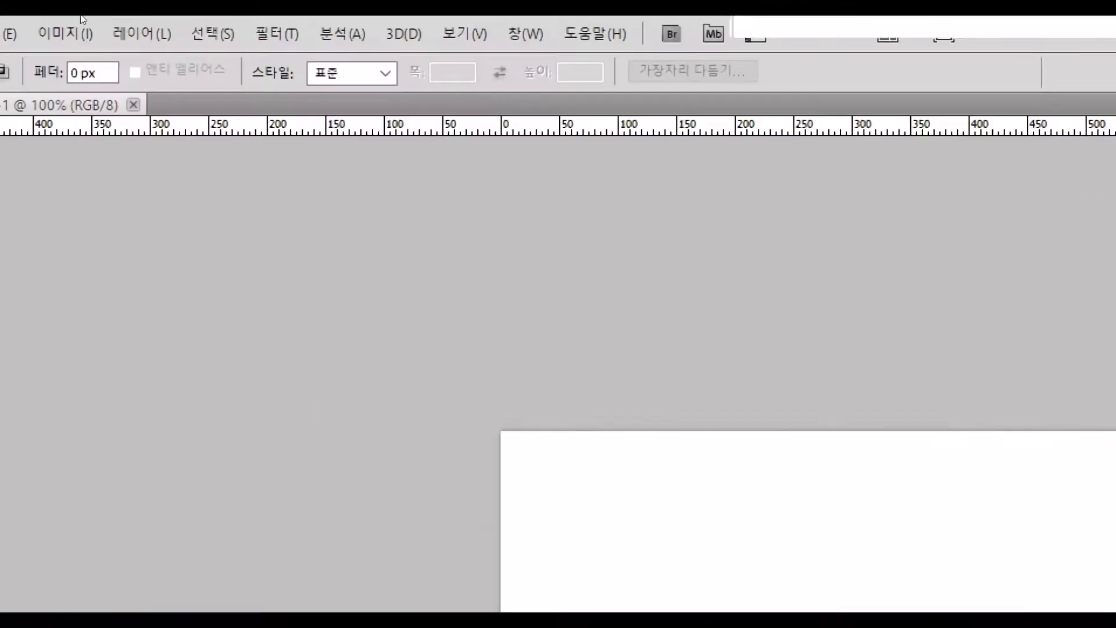
# Open the photo 사진2-1 from the 출제유형01 folder inside Part2
pyautogui.click(49, 29)
pyautogui.moveTo(66, 30)
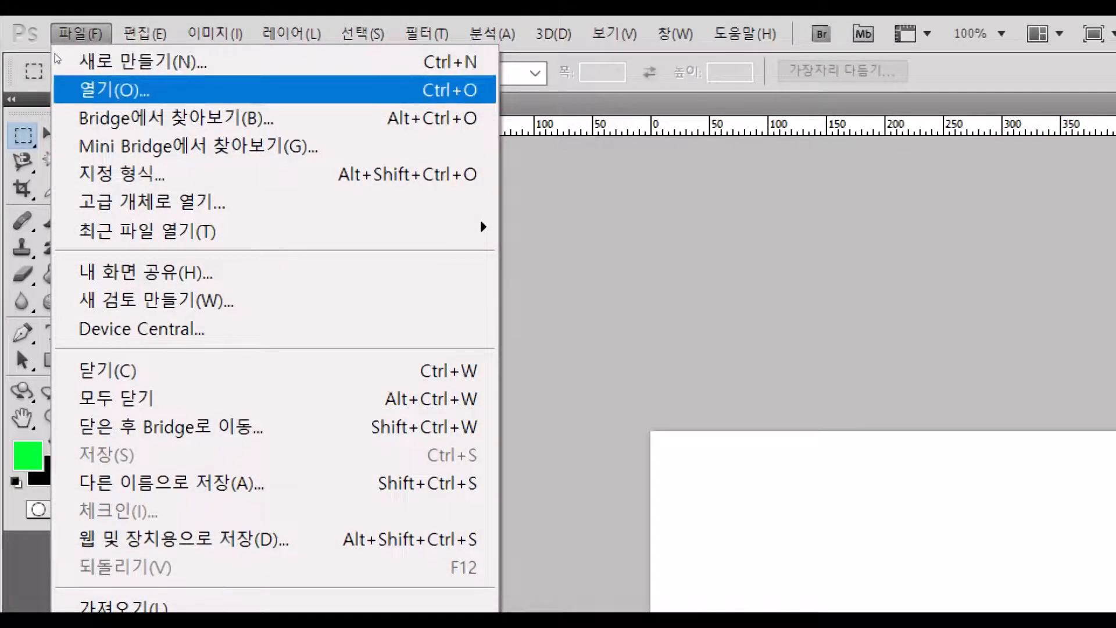
pyautogui.click(114, 90)
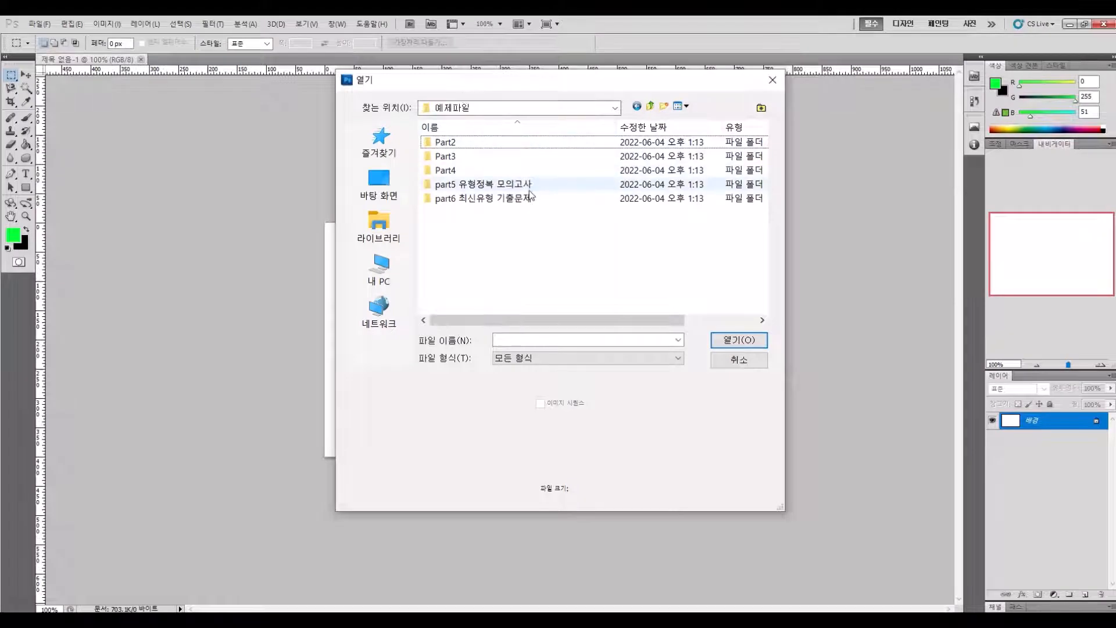
pyautogui.click(460, 147)
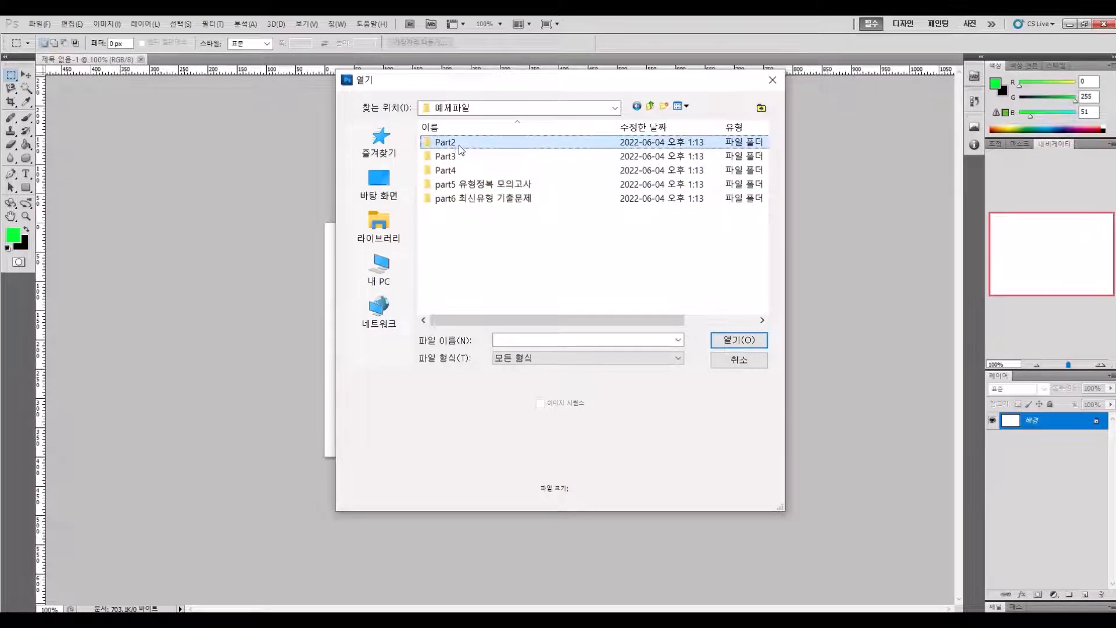
pyautogui.doubleClick(459, 145)
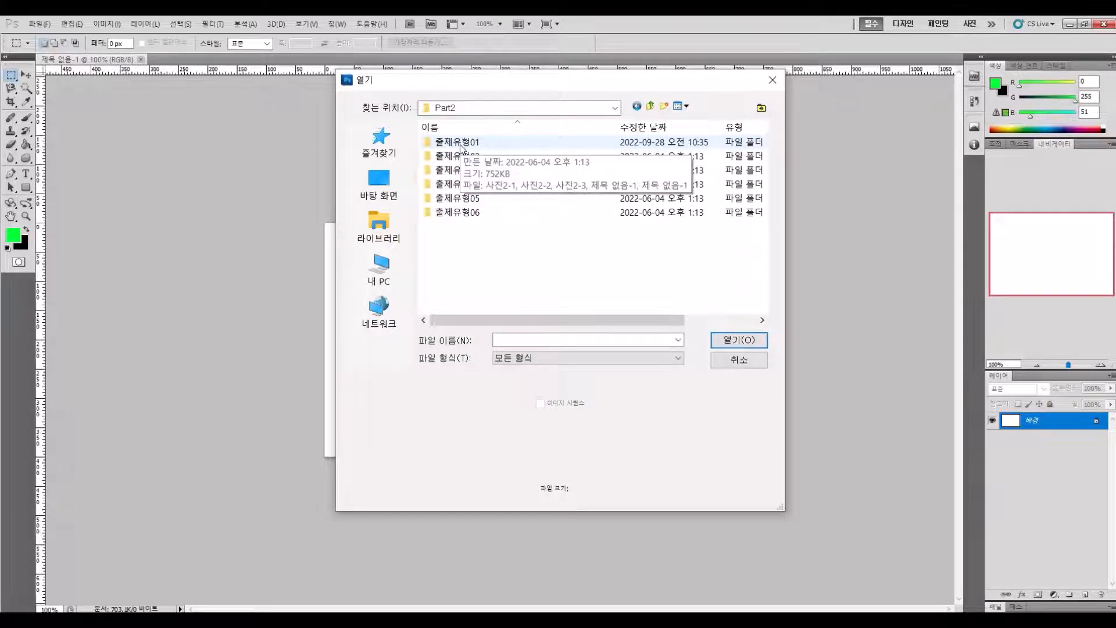
pyautogui.doubleClick(459, 144)
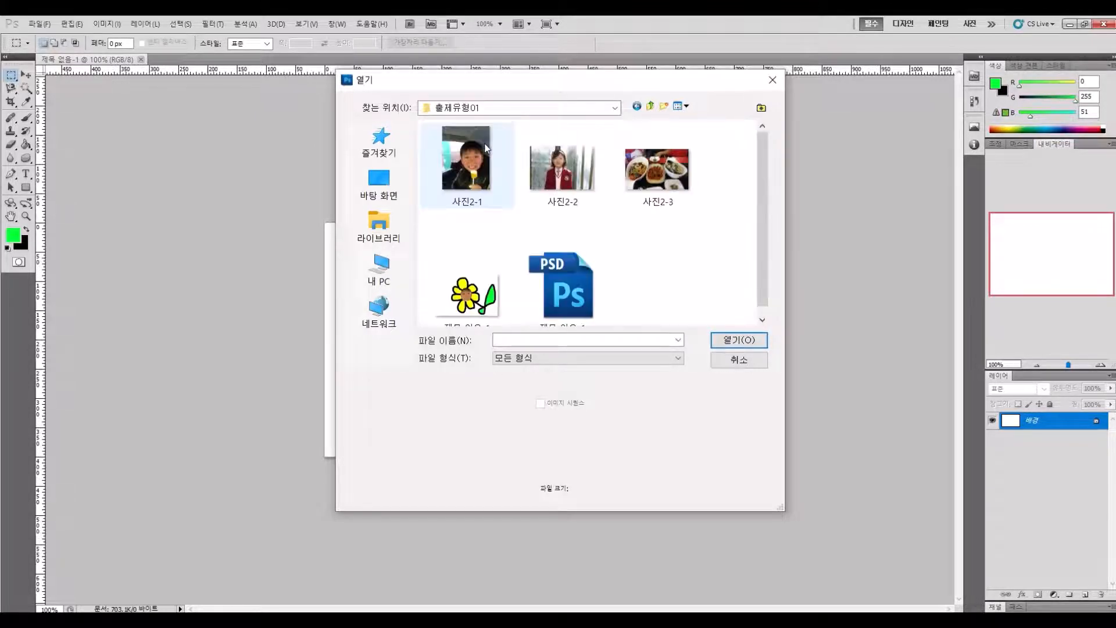
pyautogui.click(468, 193)
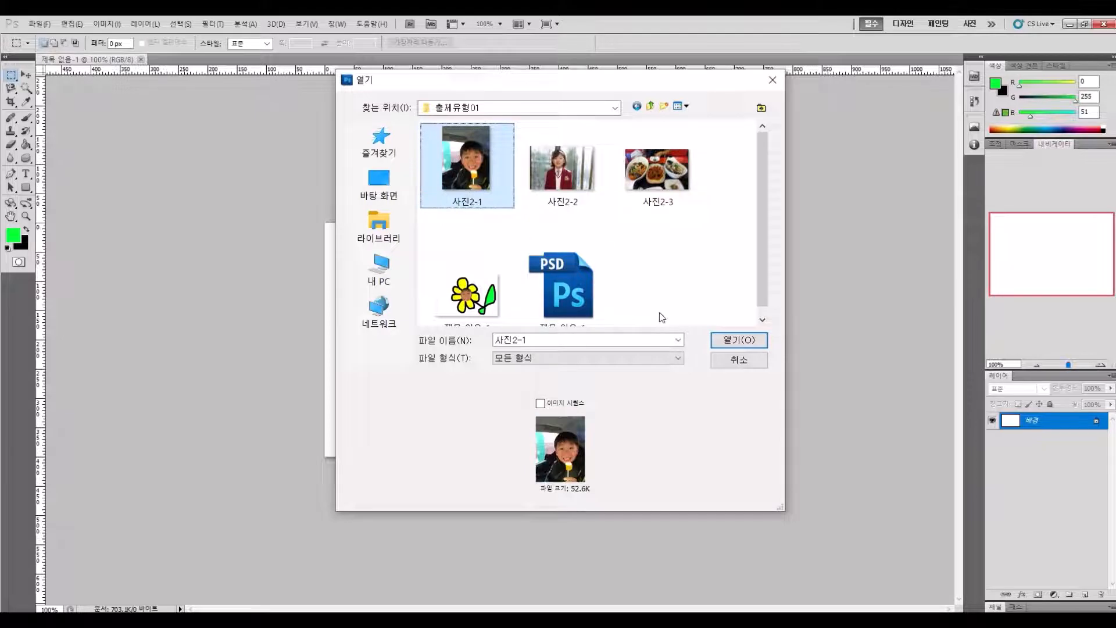
pyautogui.click(729, 338)
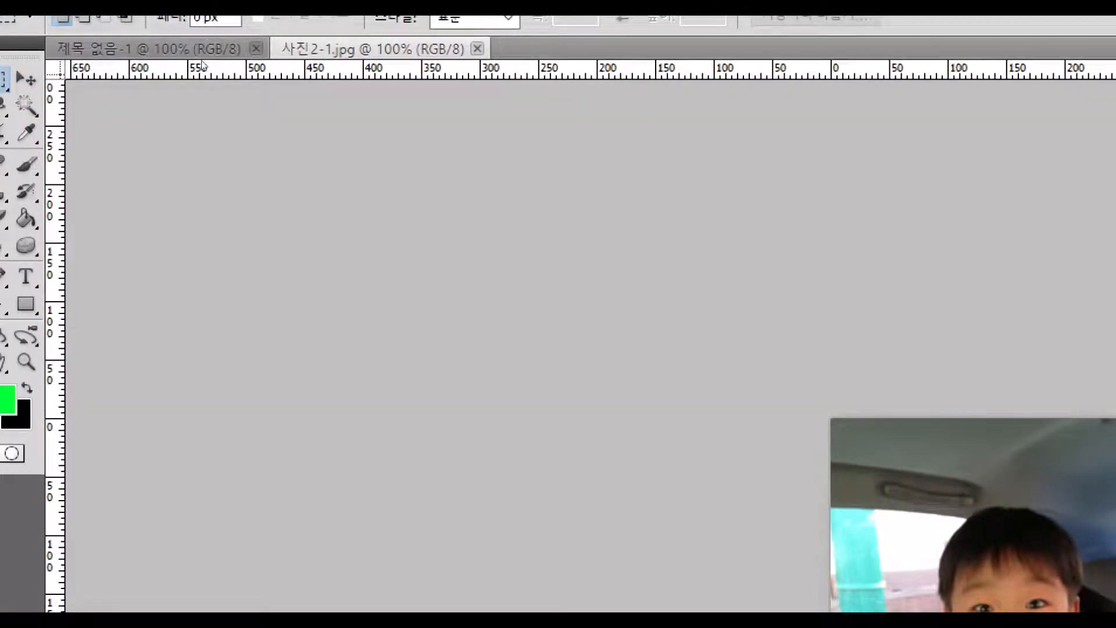
# Switch back and forth between the blank document and 사진2-1.jpg, ending on the photo
pyautogui.click(84, 58)
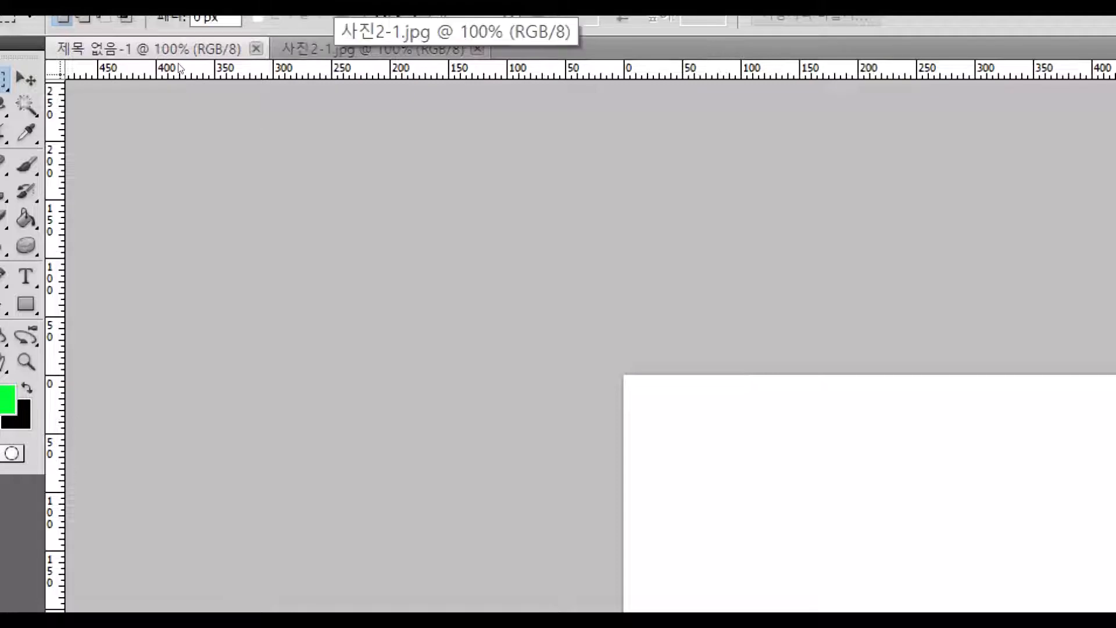
pyautogui.hotkey('ctrl', 'Tab')
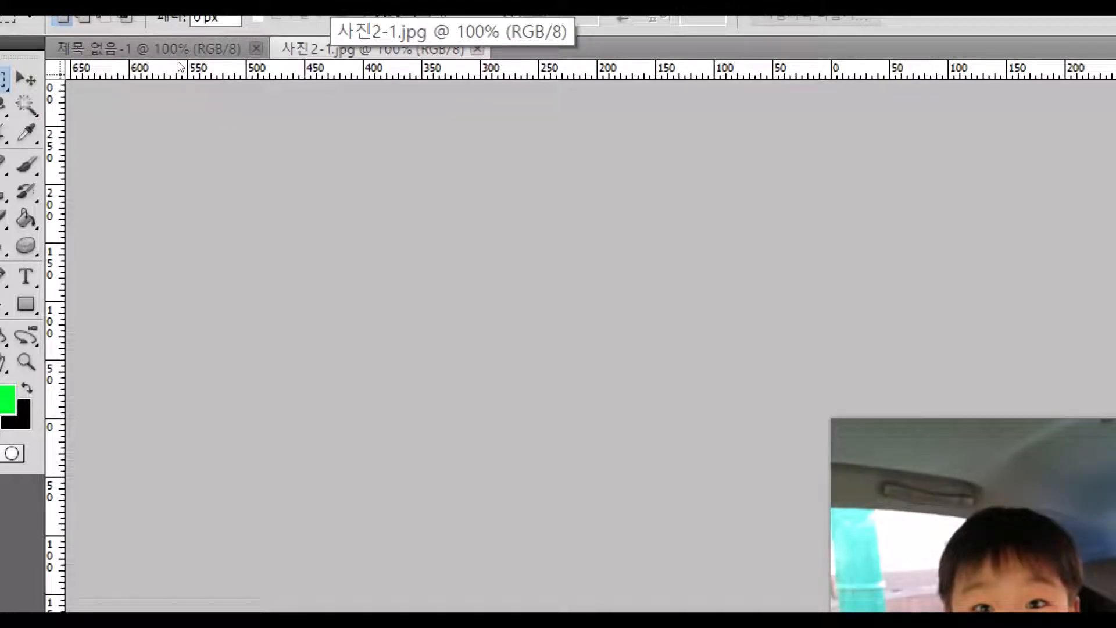
pyautogui.hotkey('ctrl', 'Tab')
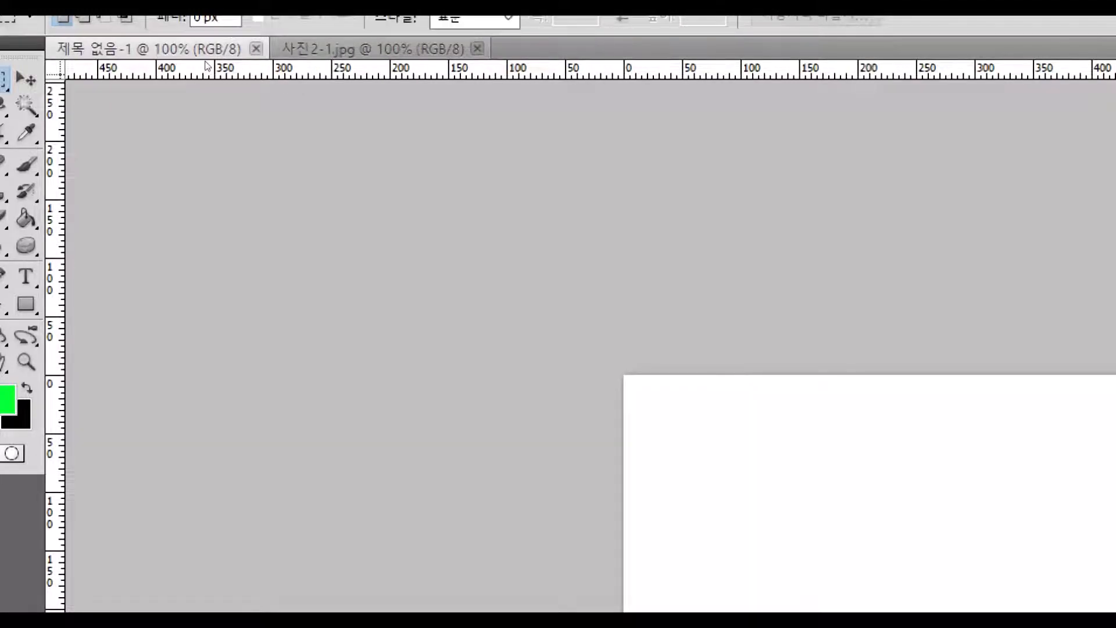
pyautogui.hotkey('ctrl', 'Tab')
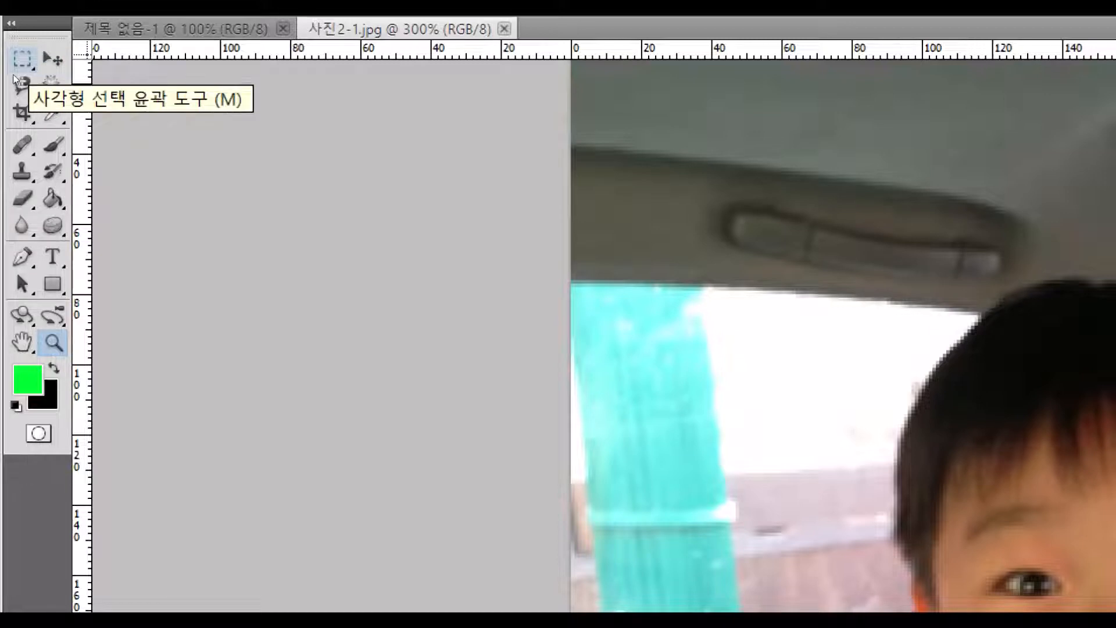
# Select the boy's face in the photo with an elliptical marquee running from the fringe to the chin
pyautogui.click(14, 75)
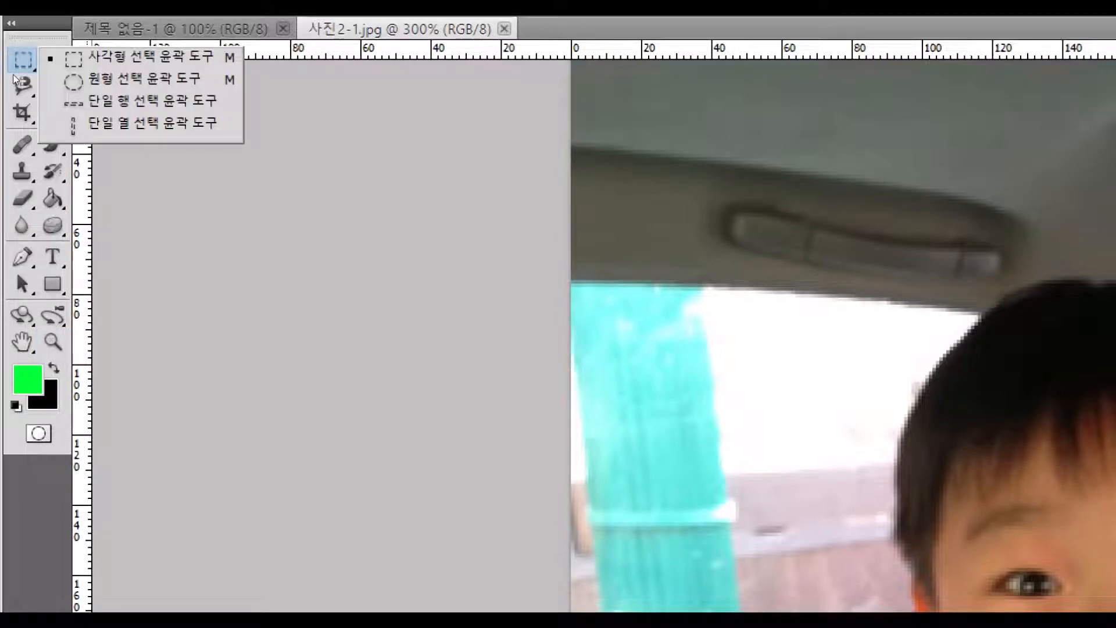
pyautogui.click(50, 86)
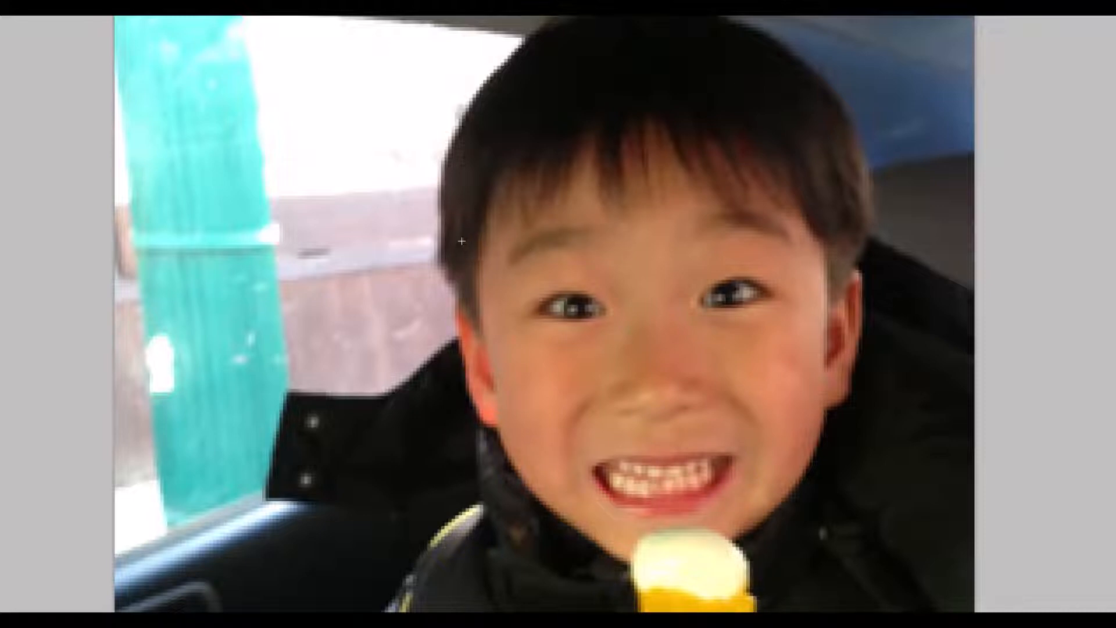
pyautogui.moveTo(464, 111); pyautogui.dragTo(847, 561)
pyautogui.moveTo(847, 561); pyautogui.dragTo(837, 551)
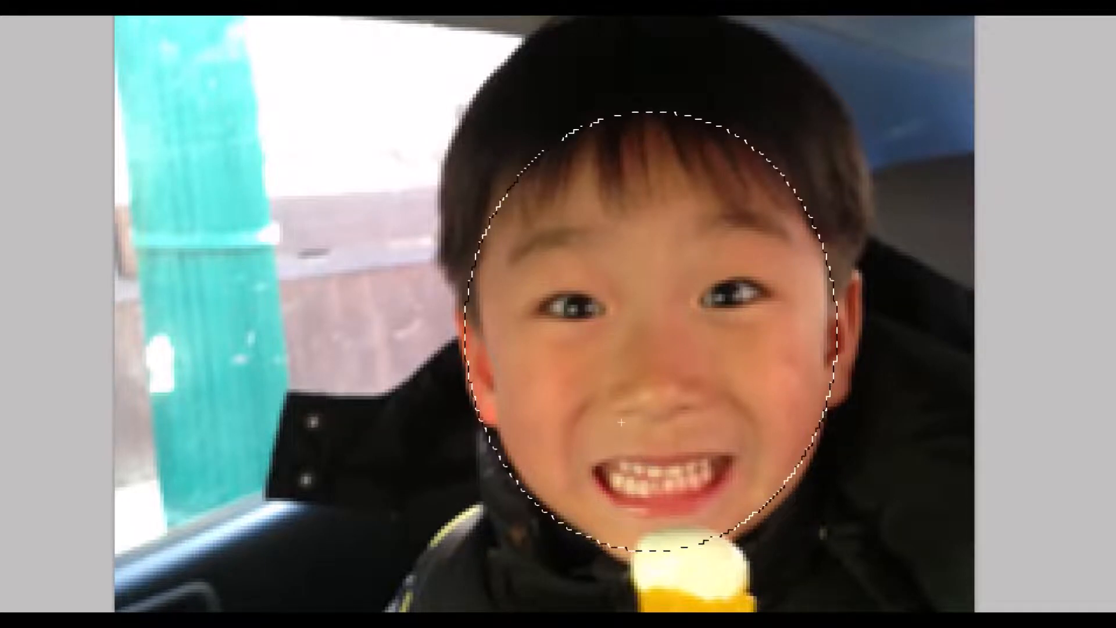
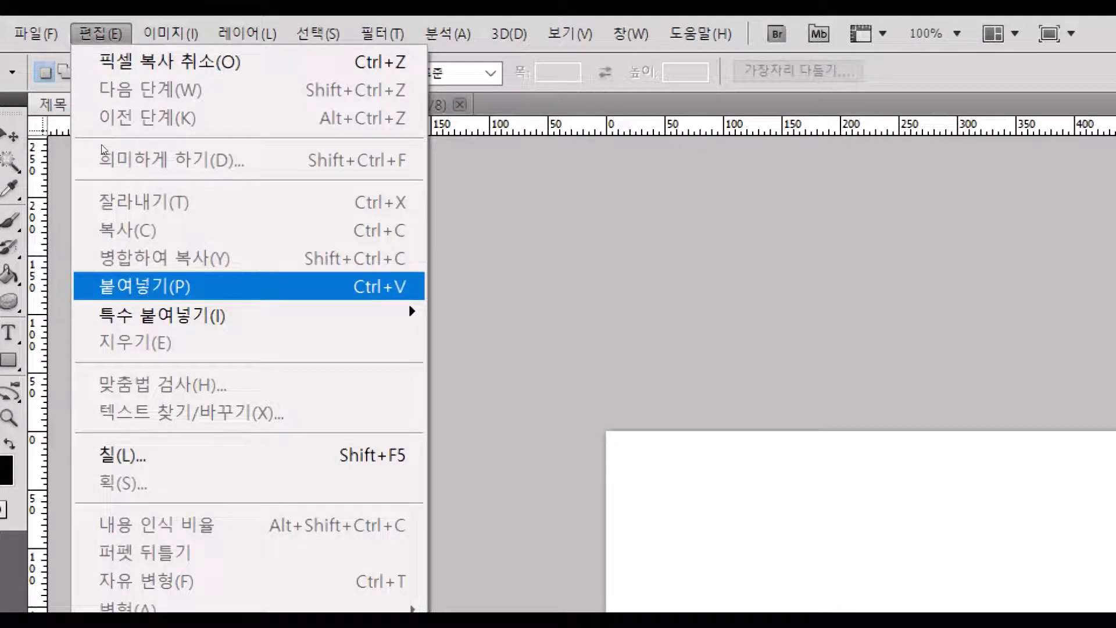
# Paste the copied face into the blank document and add a new empty layer above it
pyautogui.press('Return')
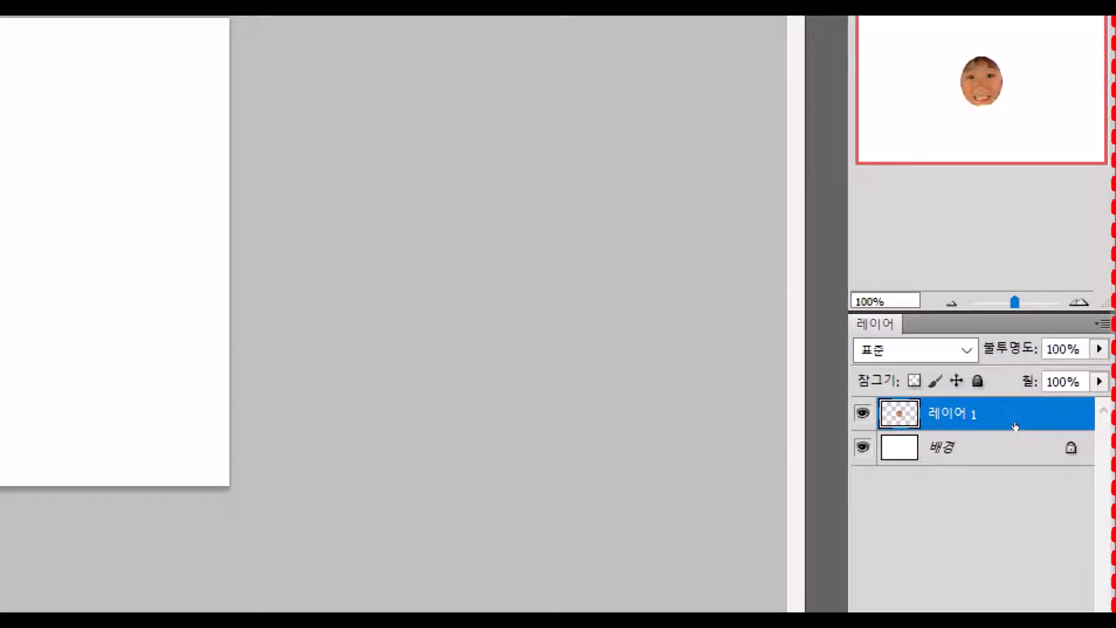
pyautogui.press('Tab')
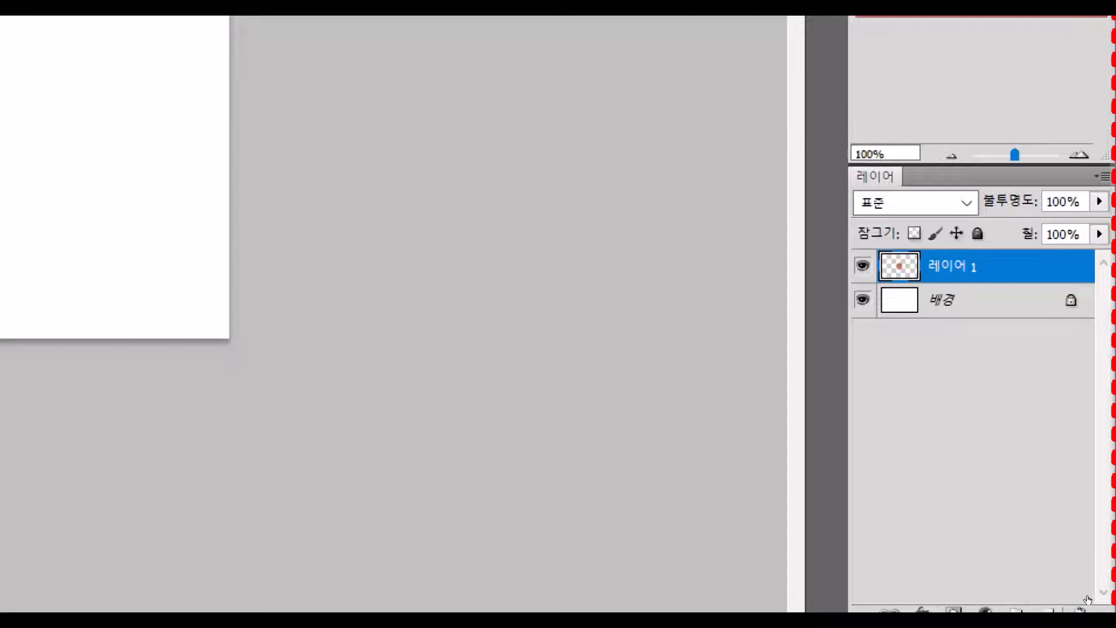
pyautogui.click(1087, 600)
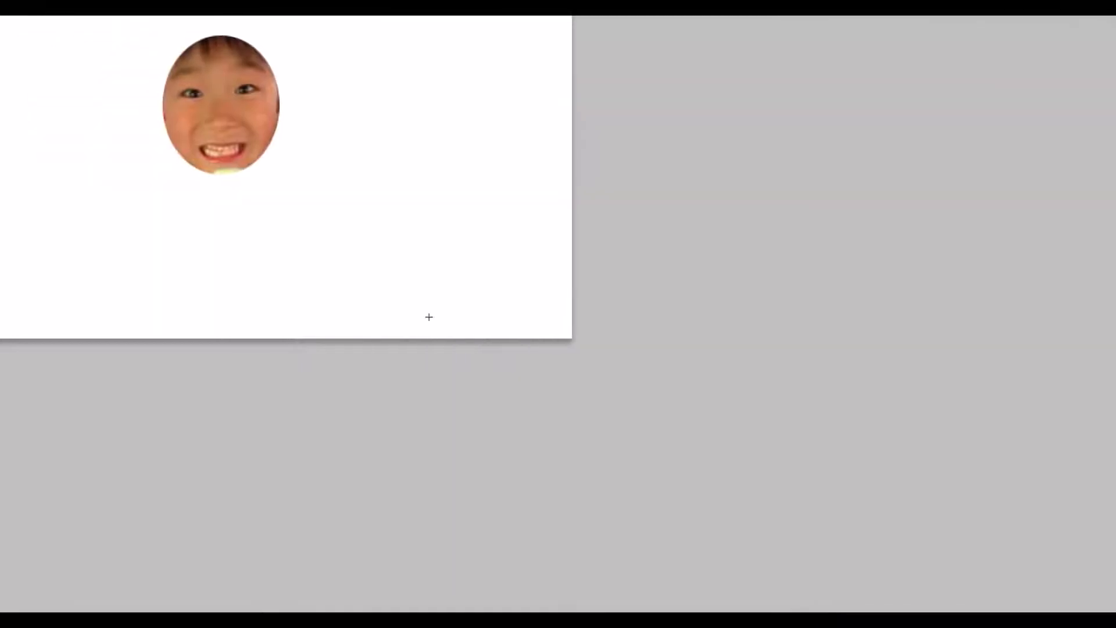
# Choose the Brush tool and set the hard round brush's size to 13 px
pyautogui.scroll(1, 498, 294)
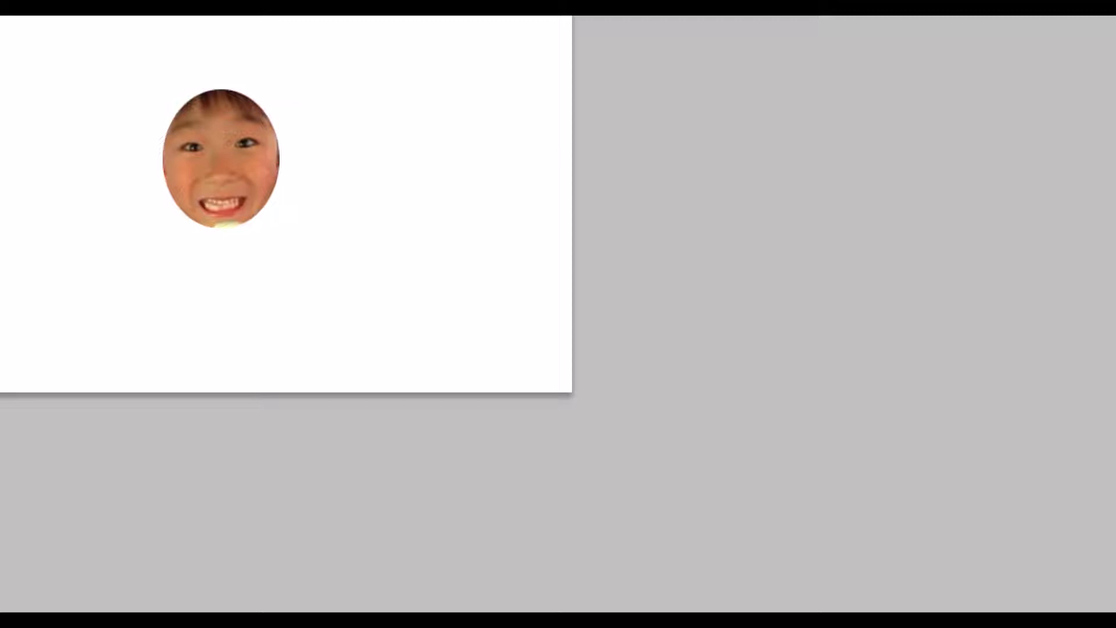
pyautogui.hscroll(-3, 399, 304)
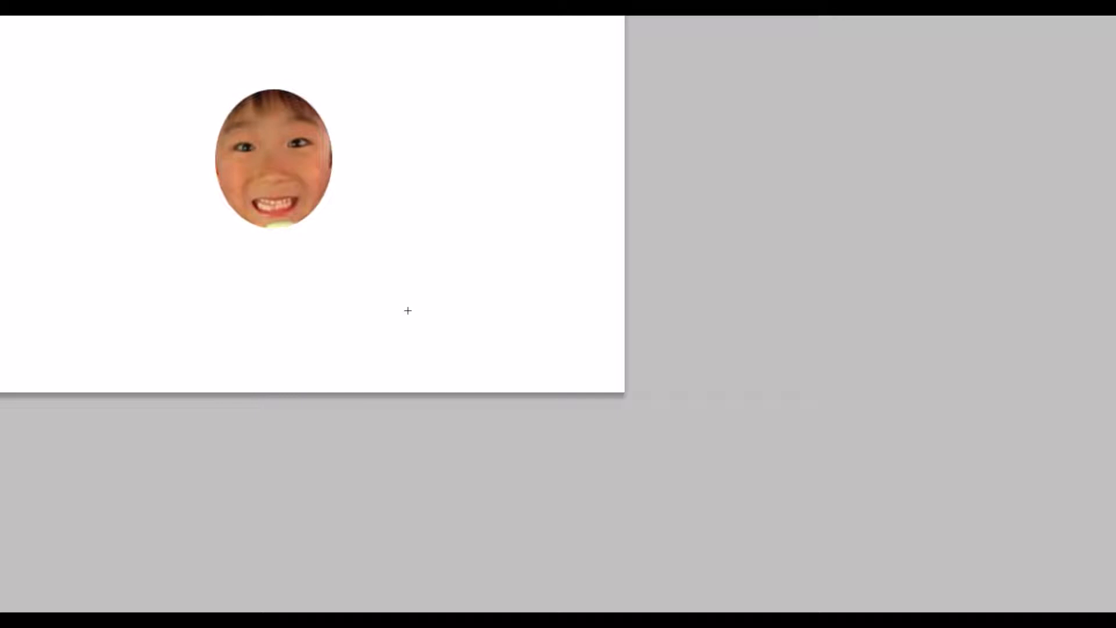
pyautogui.hscroll(-10, 408, 310)
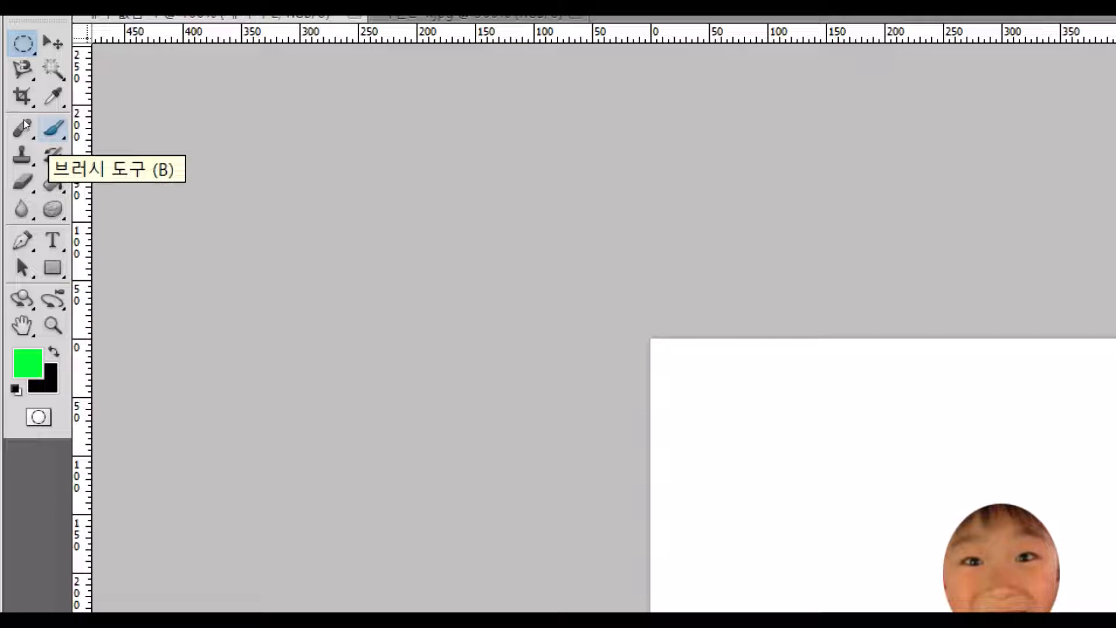
pyautogui.press('y')
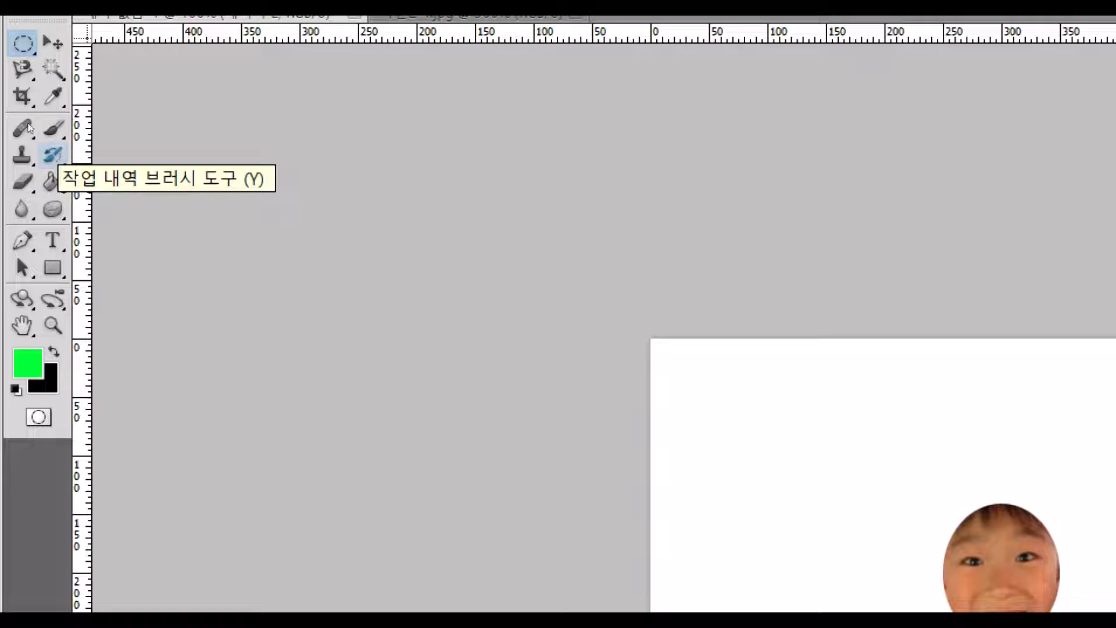
pyautogui.press('b')
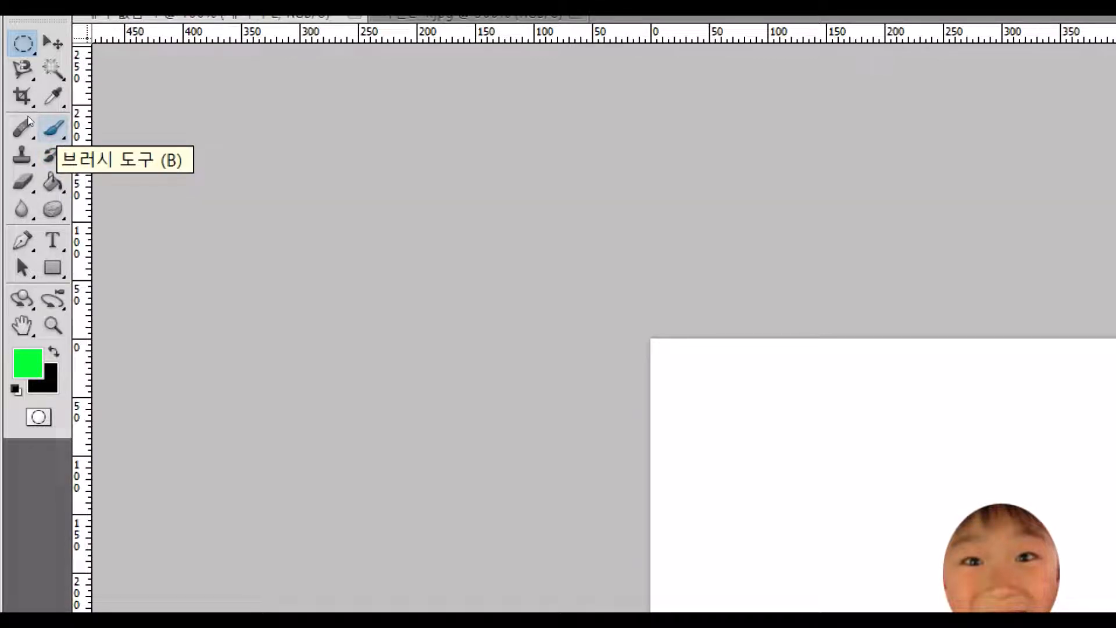
pyautogui.press('b')
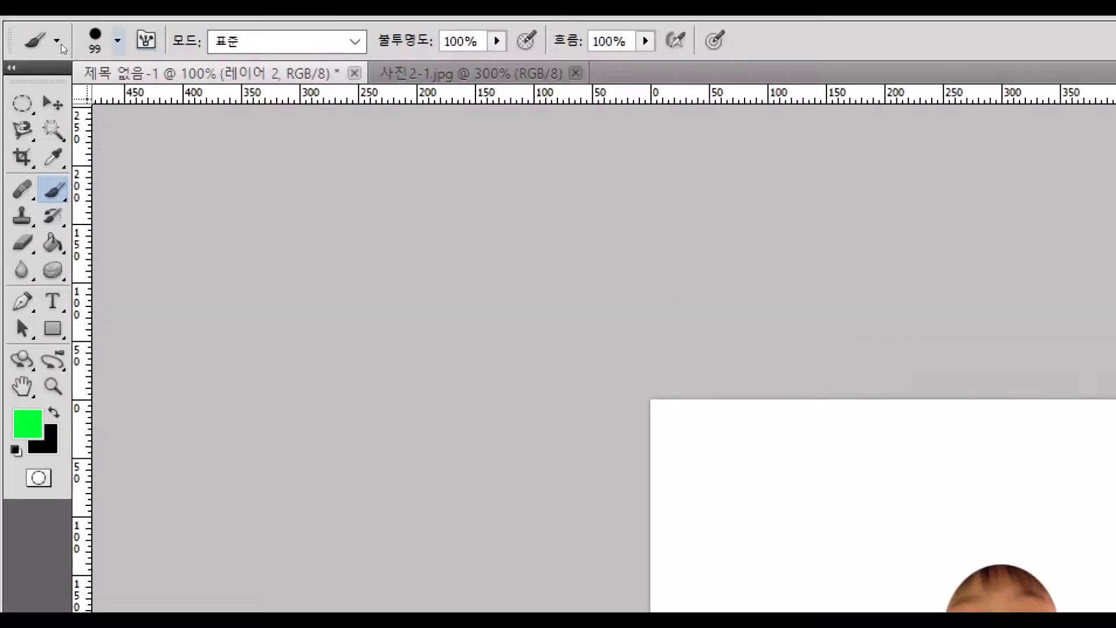
pyautogui.click(119, 42)
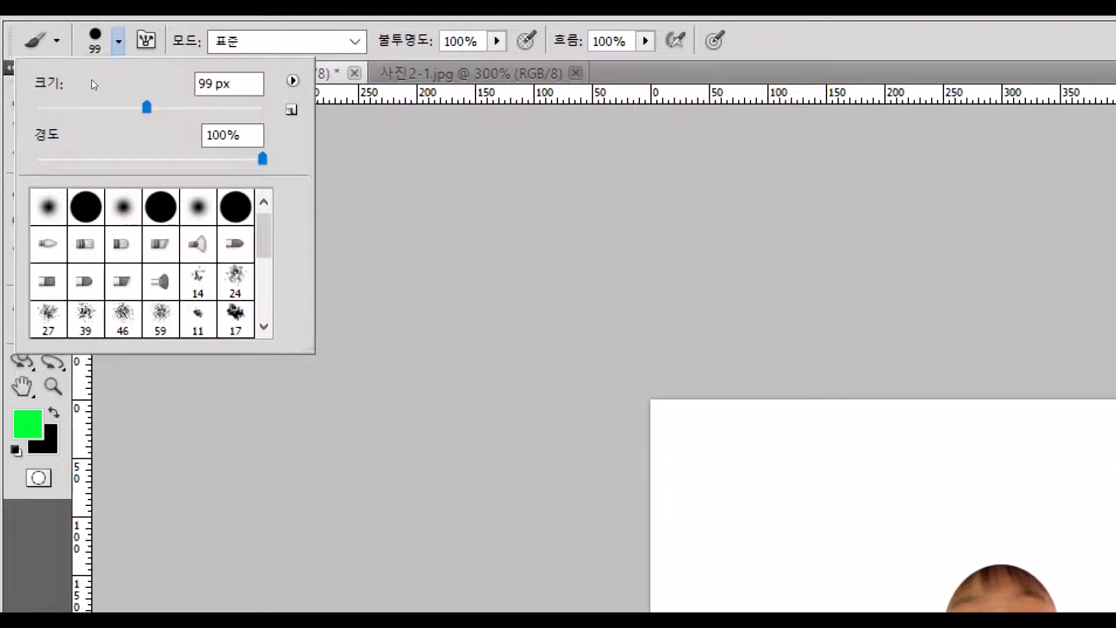
pyautogui.moveTo(71, 74)
pyautogui.mouseDown()
pyautogui.moveTo(29, 86)
pyautogui.moveTo(41, 89)
pyautogui.mouseUp()
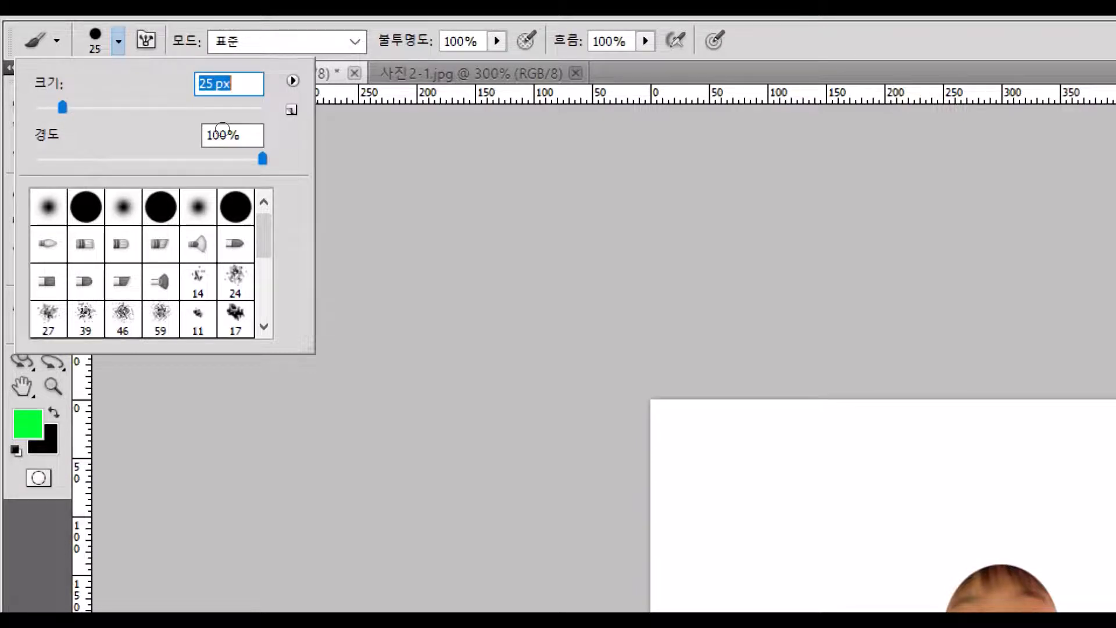
pyautogui.moveTo(32, 85); pyautogui.dragTo(27, 82)
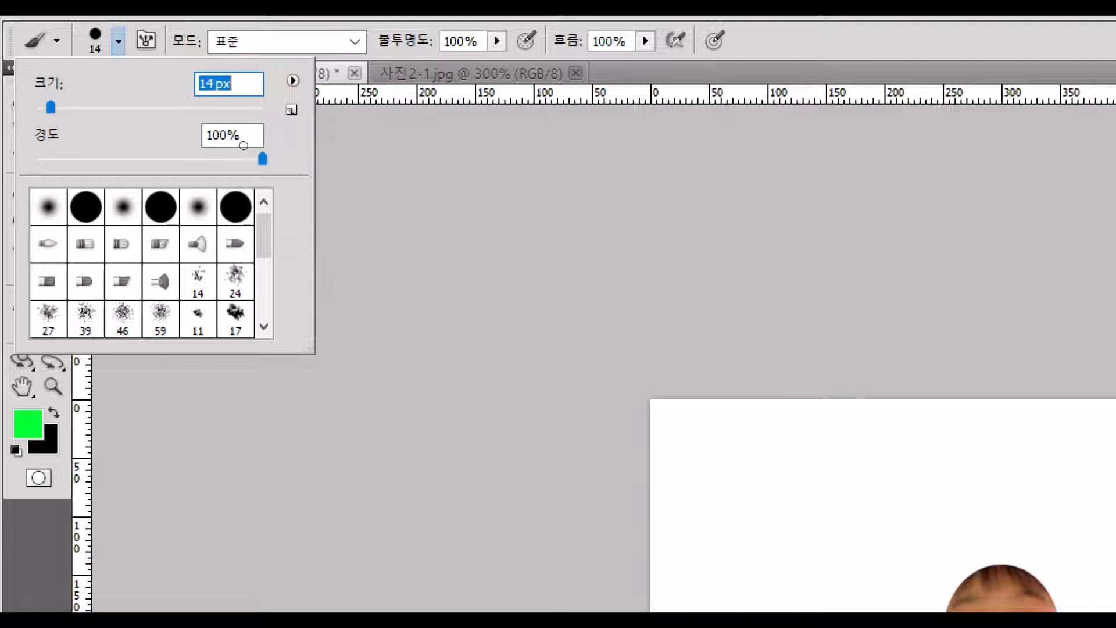
pyautogui.moveTo(26, 80); pyautogui.dragTo(26, 80)
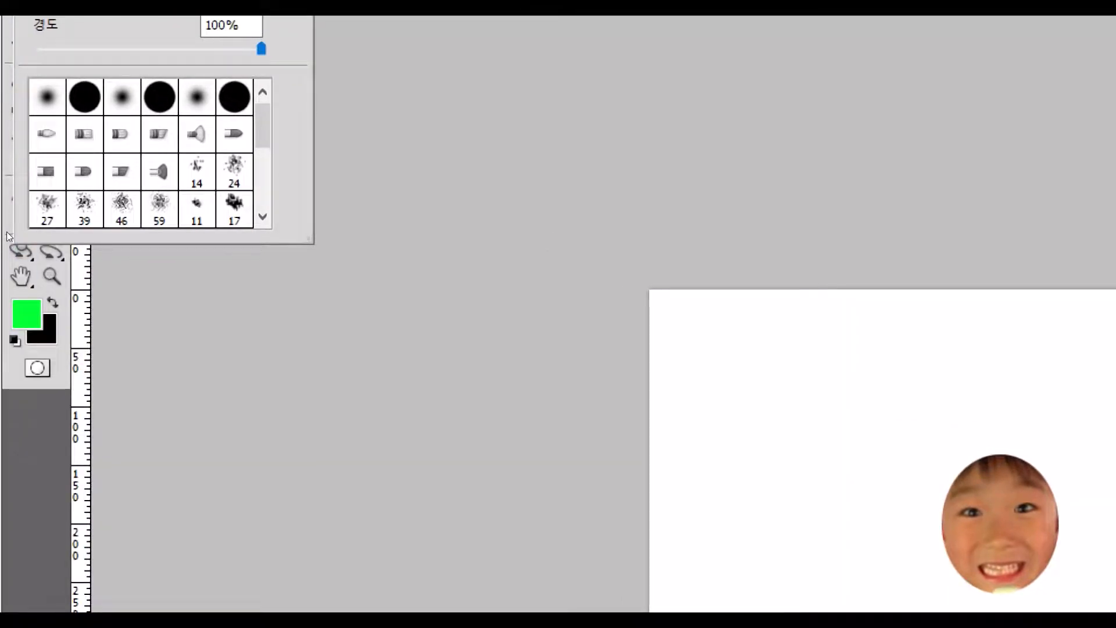
# Set the foreground colour to black, 000000
pyautogui.click(25, 314)
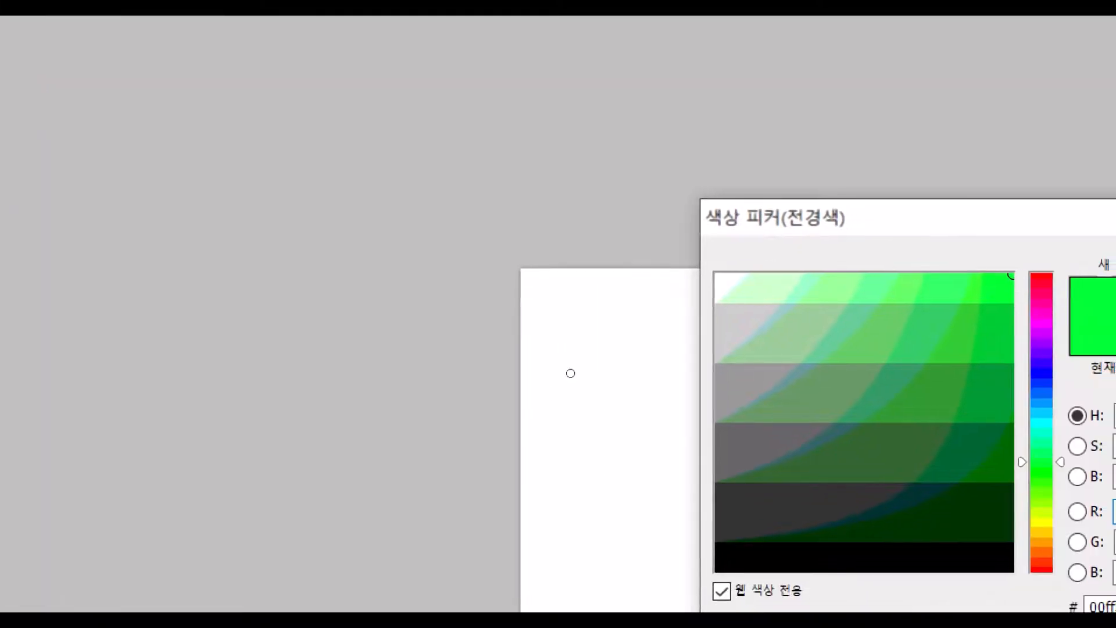
pyautogui.click(569, 373)
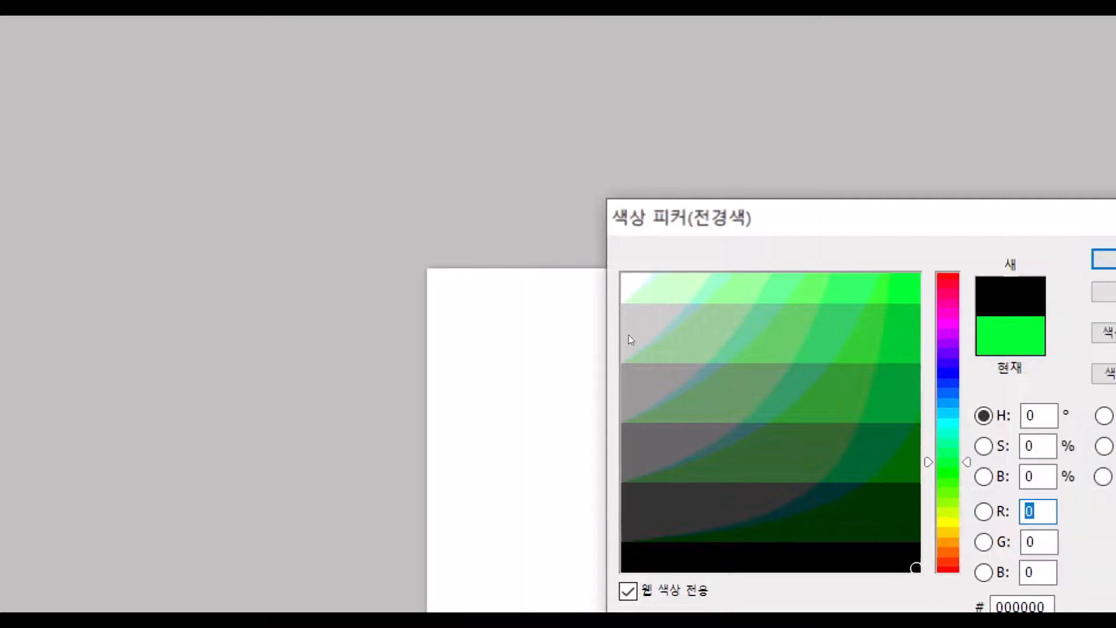
pyautogui.press('Return')
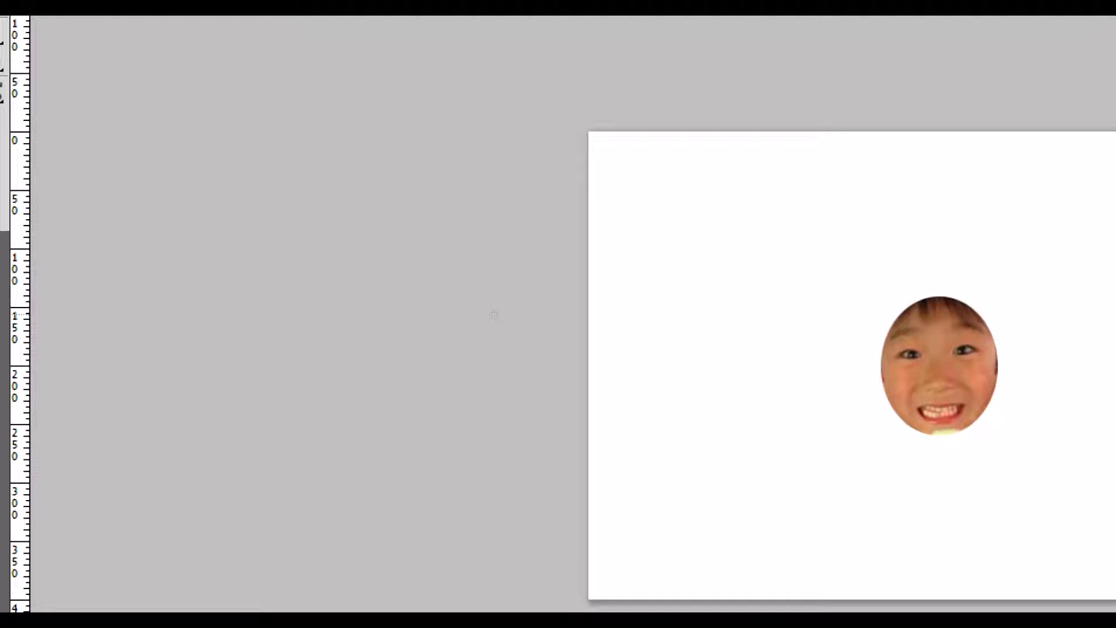
pyautogui.moveTo(928, 315)
pyautogui.mouseDown()
pyautogui.moveTo(896, 278)
pyautogui.moveTo(890, 182)
pyautogui.moveTo(925, 156)
pyautogui.moveTo(963, 176)
pyautogui.moveTo(971, 217)
pyautogui.moveTo(934, 312)
pyautogui.moveTo(1017, 231)
pyautogui.moveTo(1018, 319)
pyautogui.moveTo(993, 356)
pyautogui.moveTo(952, 337)
pyautogui.moveTo(981, 344)
pyautogui.moveTo(1015, 373)
pyautogui.moveTo(1018, 414)
pyautogui.moveTo(999, 457)
pyautogui.moveTo(929, 451)
pyautogui.moveTo(916, 419)
pyautogui.moveTo(919, 485)
pyautogui.moveTo(853, 496)
pyautogui.moveTo(833, 463)
pyautogui.moveTo(856, 406)
pyautogui.moveTo(820, 422)
pyautogui.moveTo(760, 406)
pyautogui.moveTo(763, 355)
pyautogui.moveTo(803, 343)
pyautogui.moveTo(855, 366)
pyautogui.moveTo(816, 308)
pyautogui.moveTo(814, 264)
pyautogui.moveTo(831, 255)
pyautogui.moveTo(852, 290)
pyautogui.mouseUp()
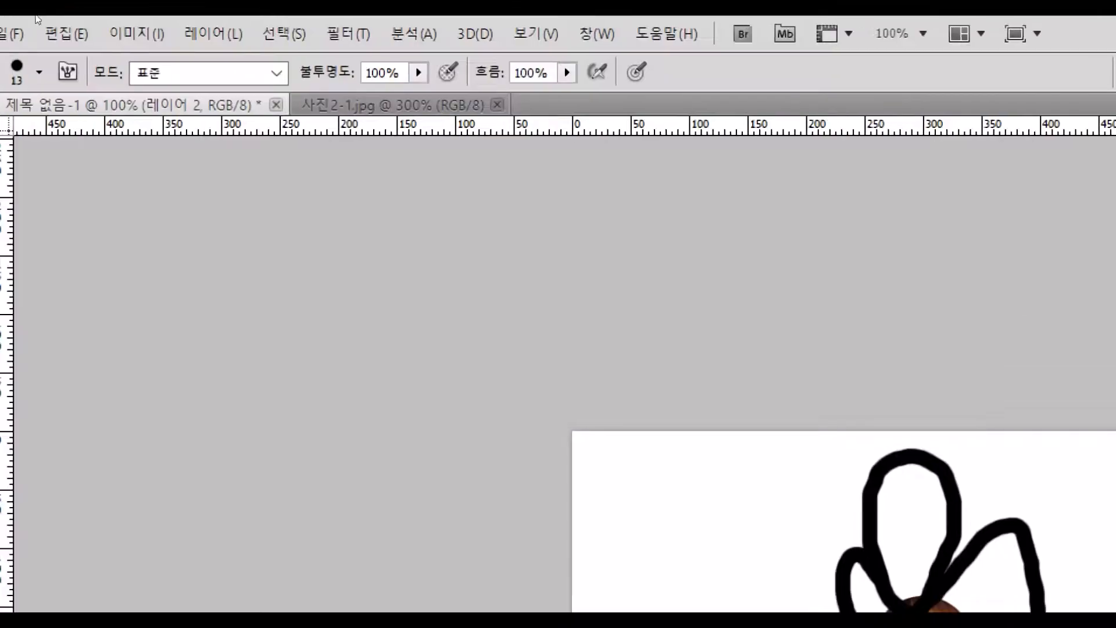
pyautogui.click(111, 35)
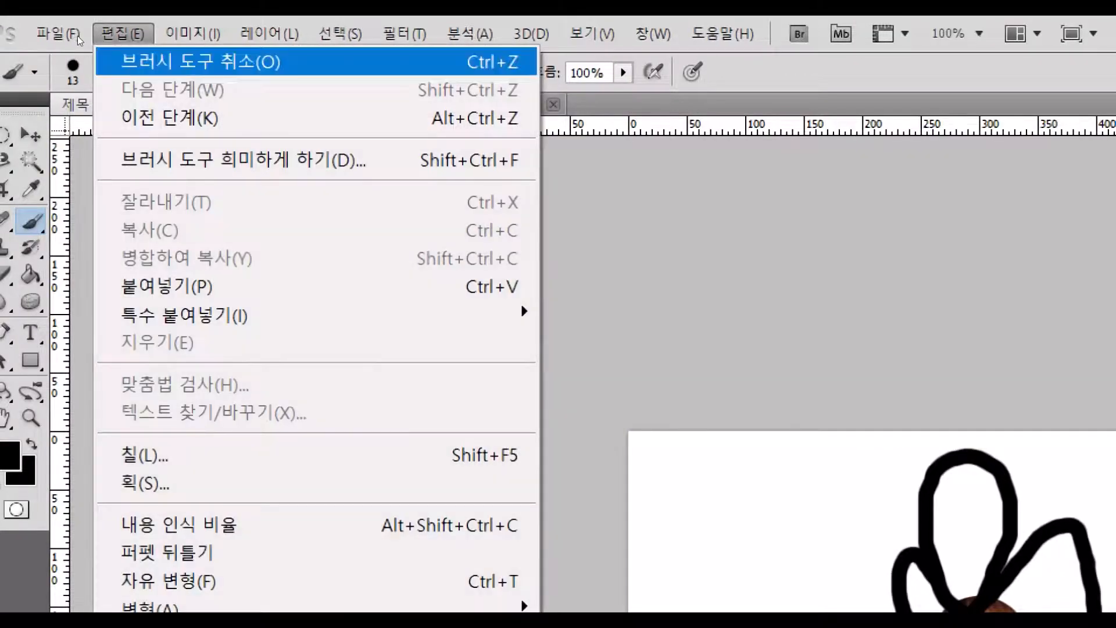
pyautogui.click(142, 62)
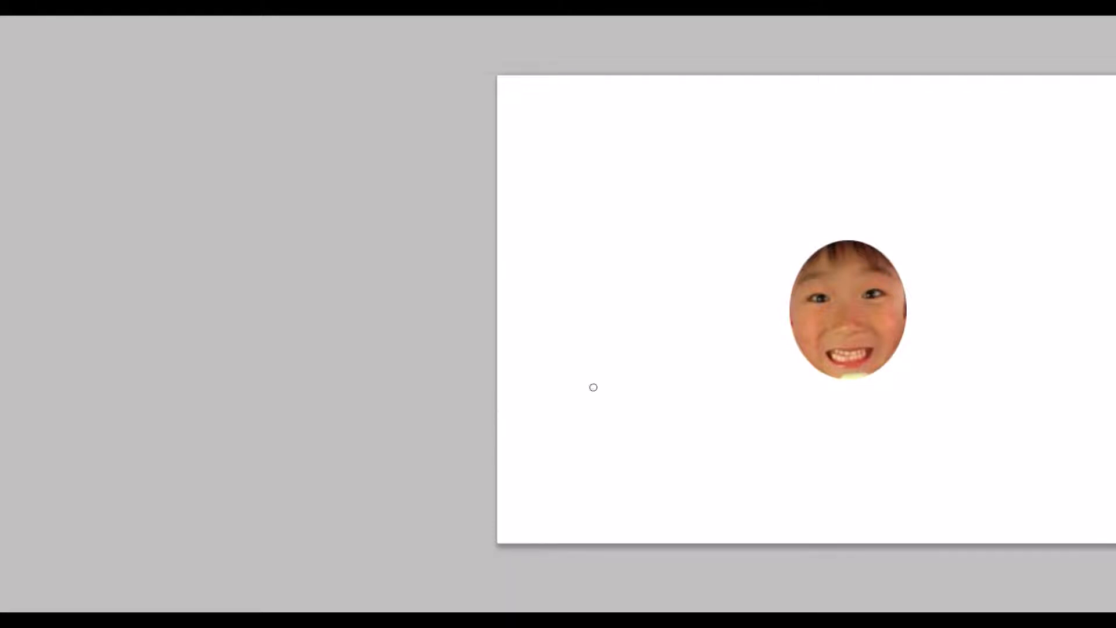
# Move the face cutout on 레이어 1 up and slightly left with the Move tool
pyautogui.hscroll(1, 593, 387)
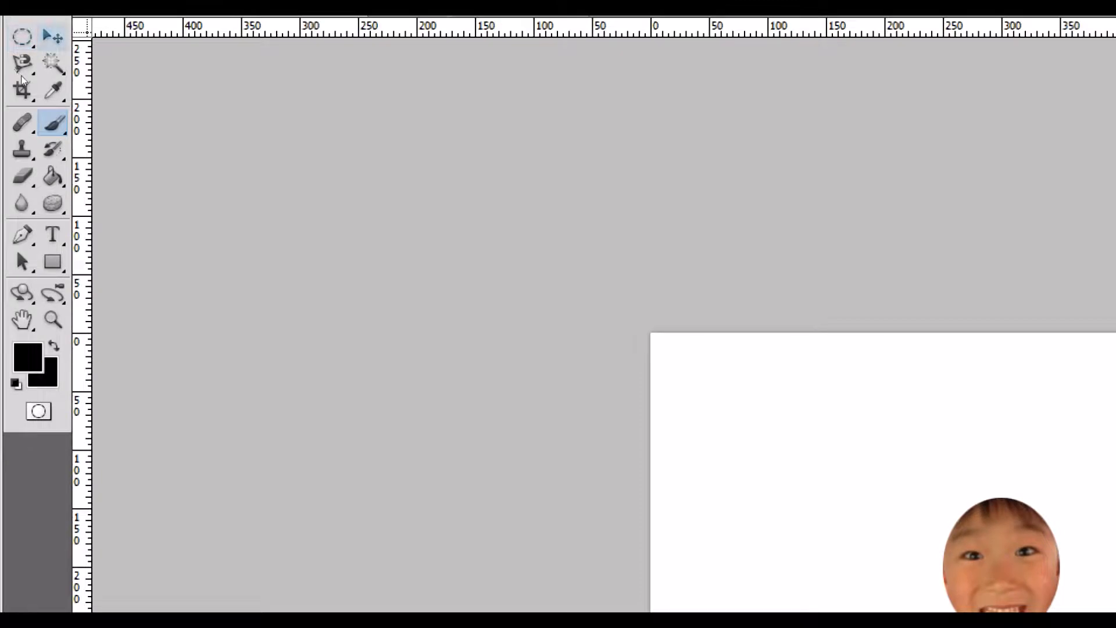
pyautogui.click(53, 36)
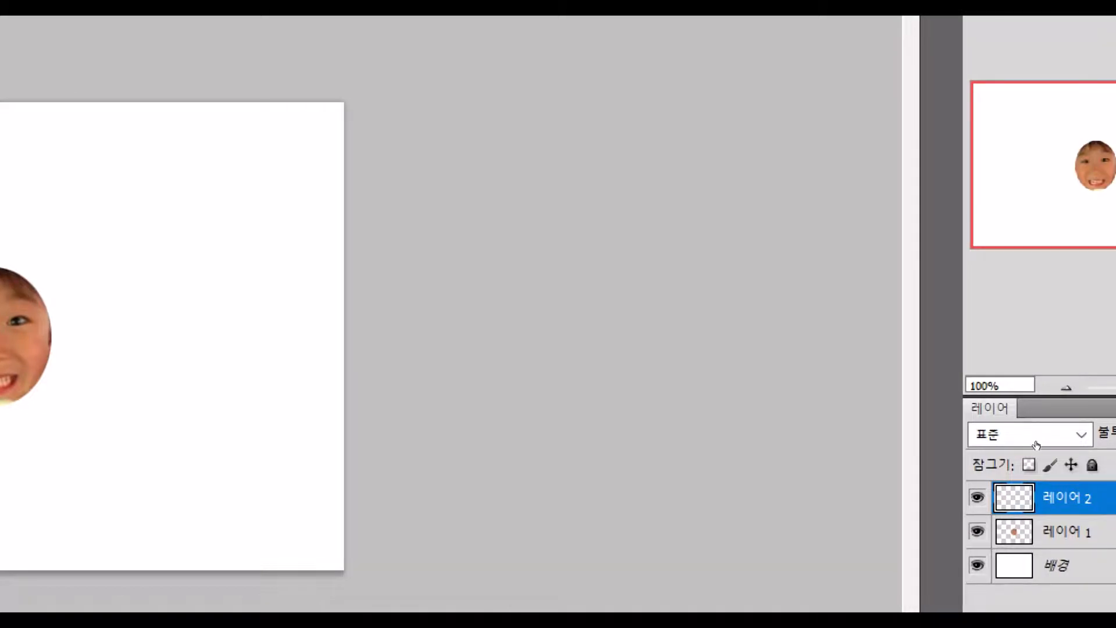
pyautogui.click(1036, 531)
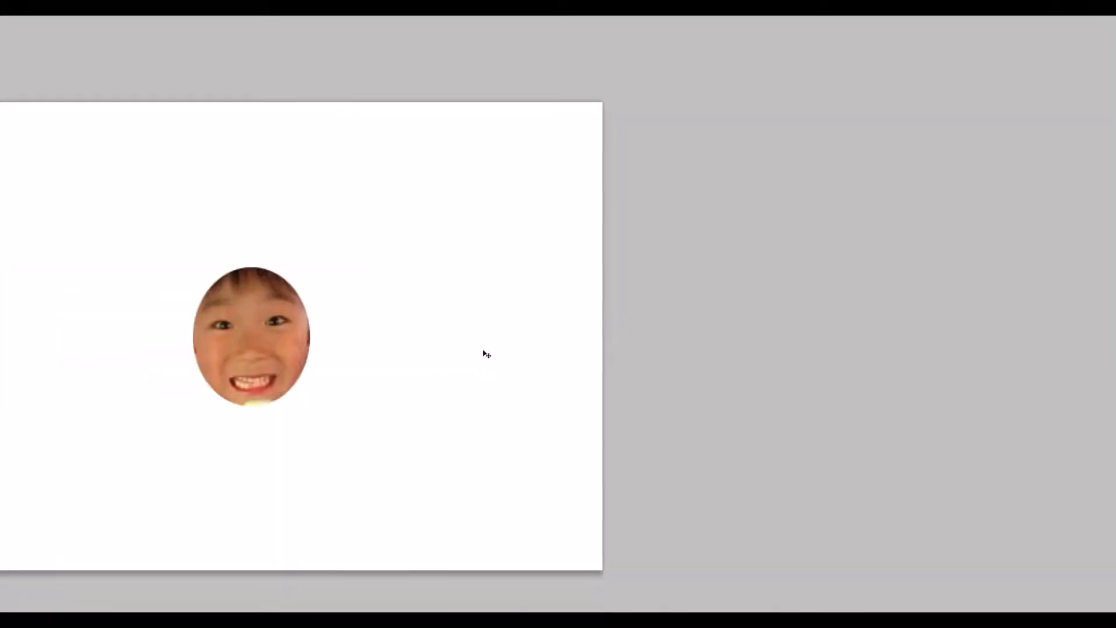
pyautogui.moveTo(500, 346); pyautogui.dragTo(483, 322)
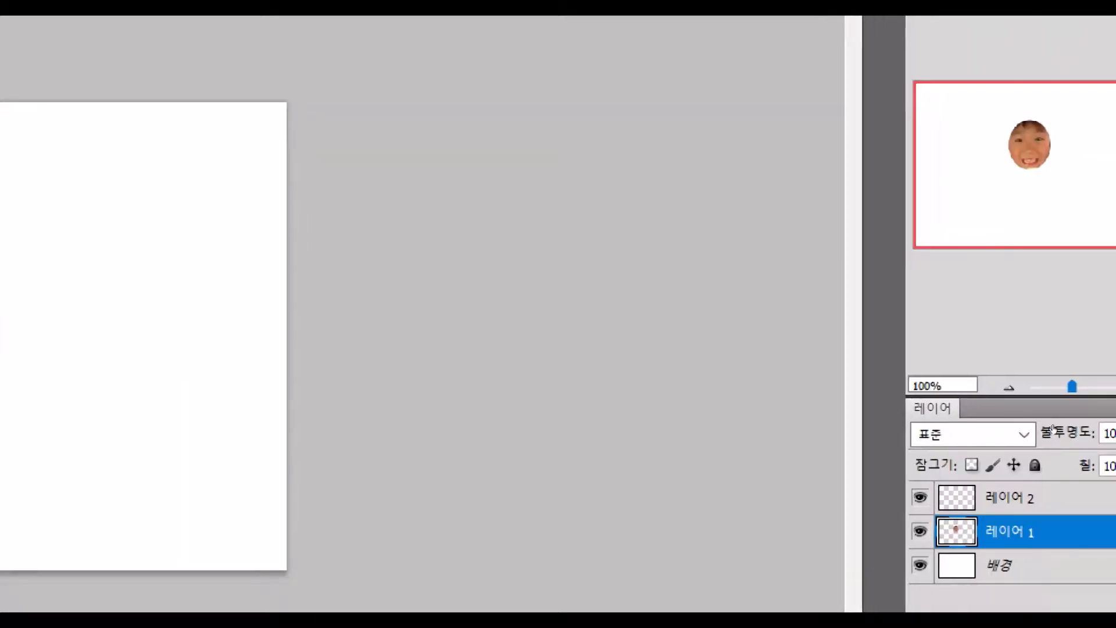
# On 레이어 2, paint a black flower outline around the face with five petals, a stem and two leaves using the Brush tool
pyautogui.click(1053, 498)
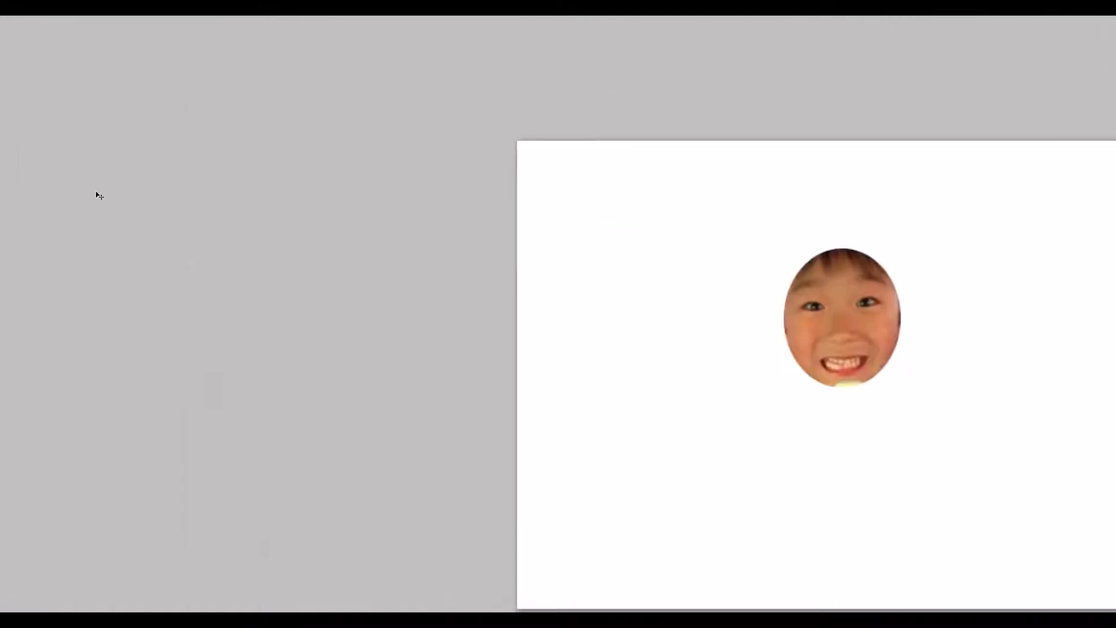
pyautogui.press('b')
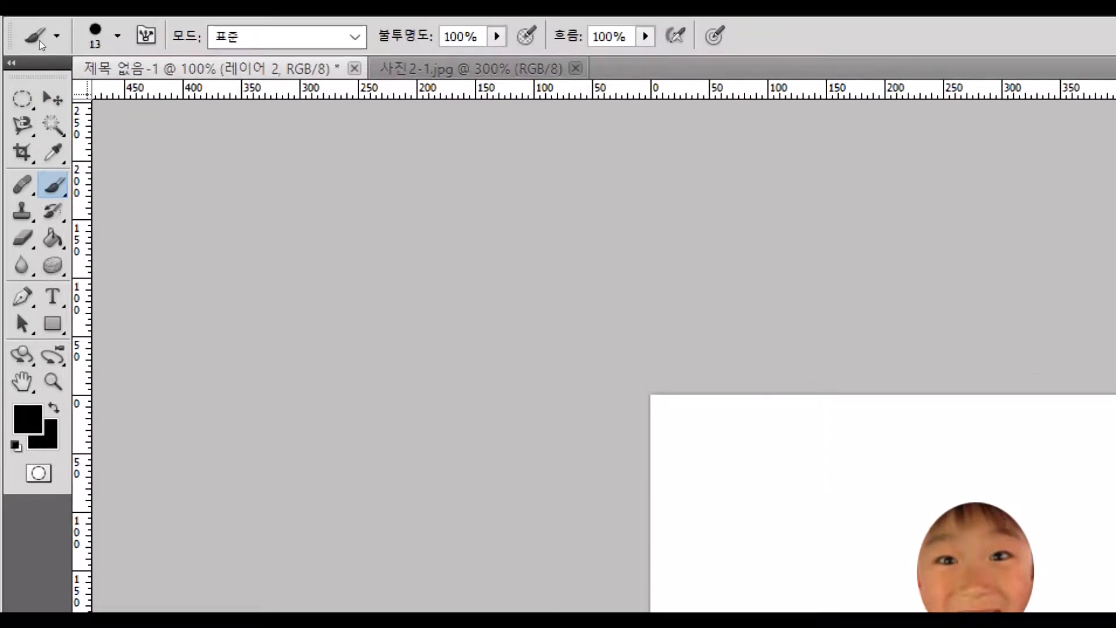
pyautogui.click(117, 36)
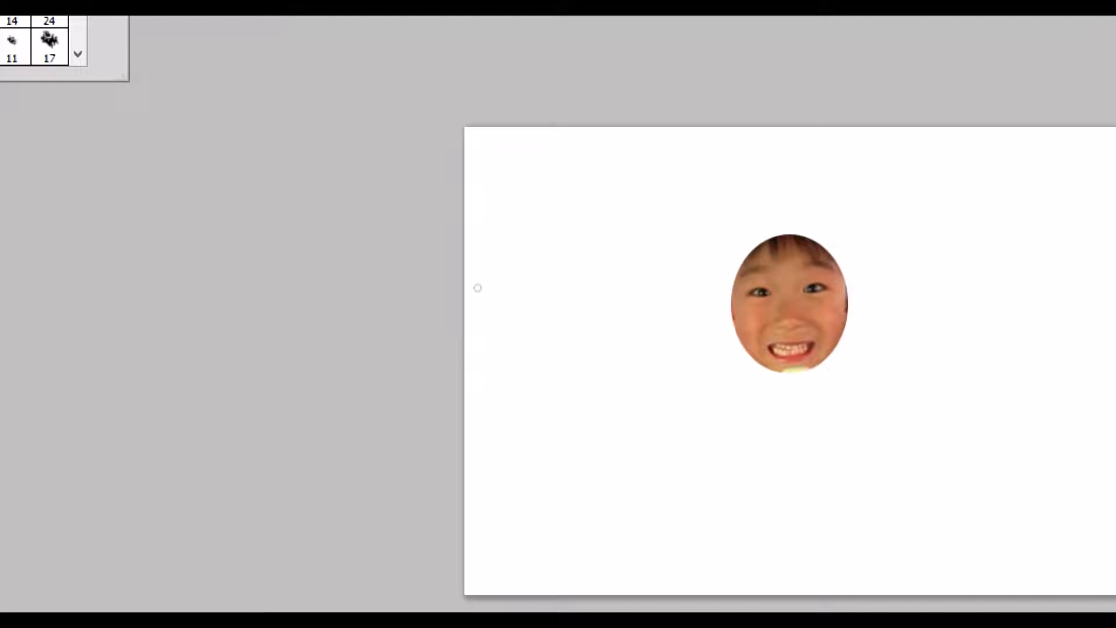
pyautogui.moveTo(773, 257)
pyautogui.mouseDown()
pyautogui.moveTo(755, 244)
pyautogui.moveTo(738, 151)
pyautogui.moveTo(821, 163)
pyautogui.moveTo(815, 239)
pyautogui.moveTo(814, 228)
pyautogui.moveTo(930, 232)
pyautogui.moveTo(947, 343)
pyautogui.moveTo(825, 334)
pyautogui.moveTo(869, 348)
pyautogui.moveTo(863, 439)
pyautogui.moveTo(749, 422)
pyautogui.moveTo(759, 348)
pyautogui.moveTo(722, 399)
pyautogui.moveTo(611, 379)
pyautogui.moveTo(741, 319)
pyautogui.moveTo(669, 214)
pyautogui.moveTo(732, 223)
pyautogui.moveTo(766, 258)
pyautogui.mouseUp()
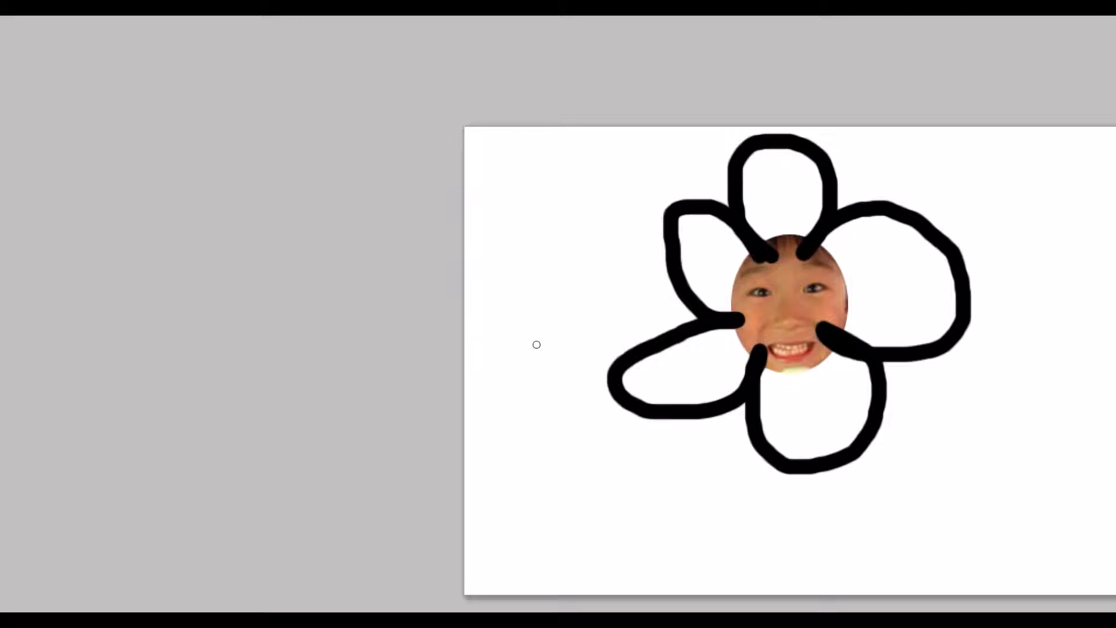
pyautogui.moveTo(877, 358)
pyautogui.mouseDown()
pyautogui.moveTo(903, 553)
pyautogui.moveTo(1027, 407)
pyautogui.moveTo(1055, 477)
pyautogui.mouseUp()
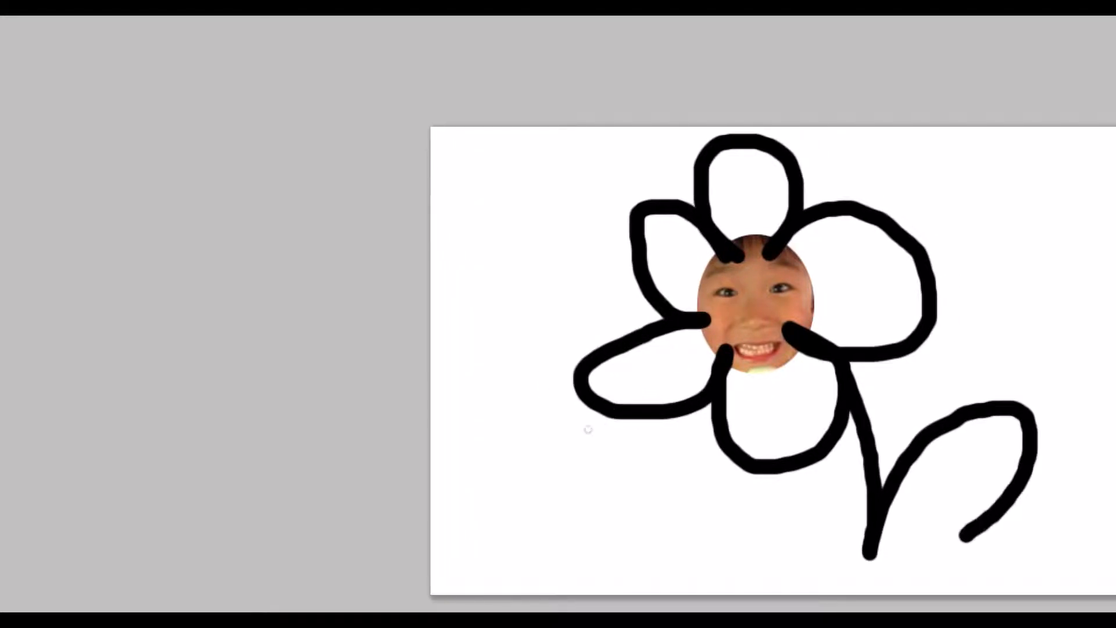
pyautogui.moveTo(489, 407)
pyautogui.mouseDown()
pyautogui.moveTo(453, 399)
pyautogui.moveTo(452, 421)
pyautogui.moveTo(465, 438)
pyautogui.moveTo(519, 446)
pyautogui.moveTo(544, 435)
pyautogui.mouseUp()
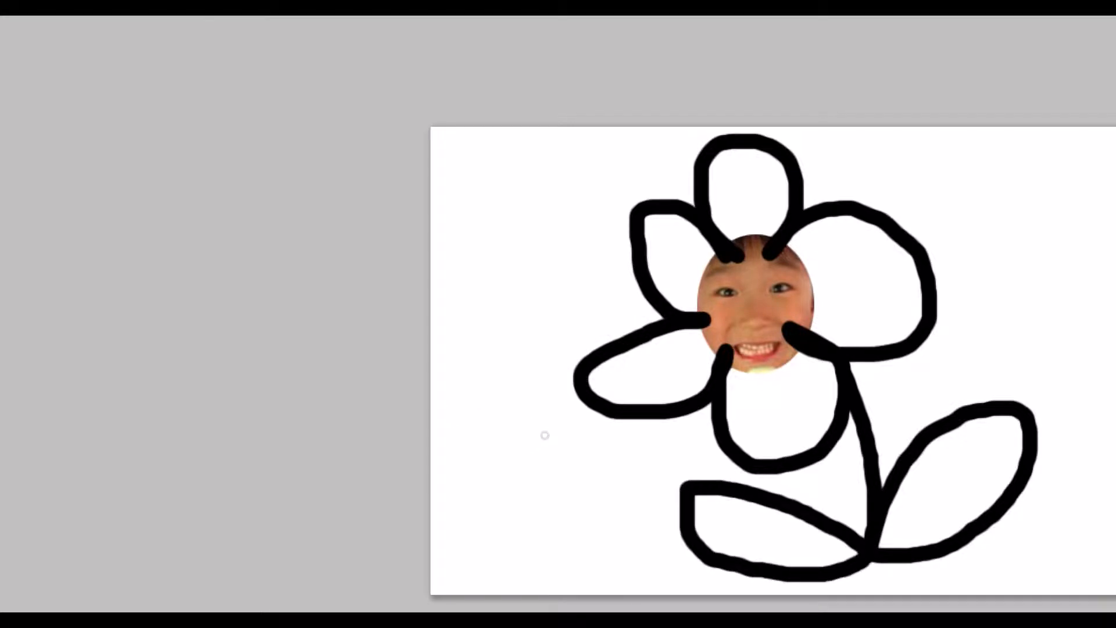
# Select the areas inside the petal outlines on 레이어 2 with the Magic Wand at a tolerance of 50
pyautogui.hscroll(2, 657, 415)
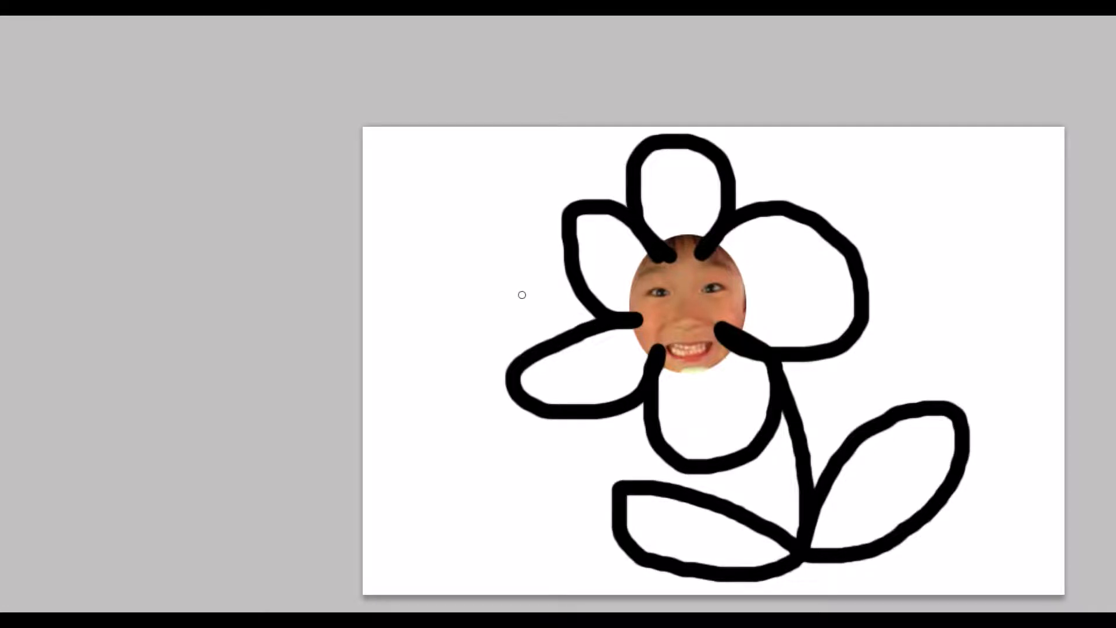
pyautogui.scroll(-1, 477, 335)
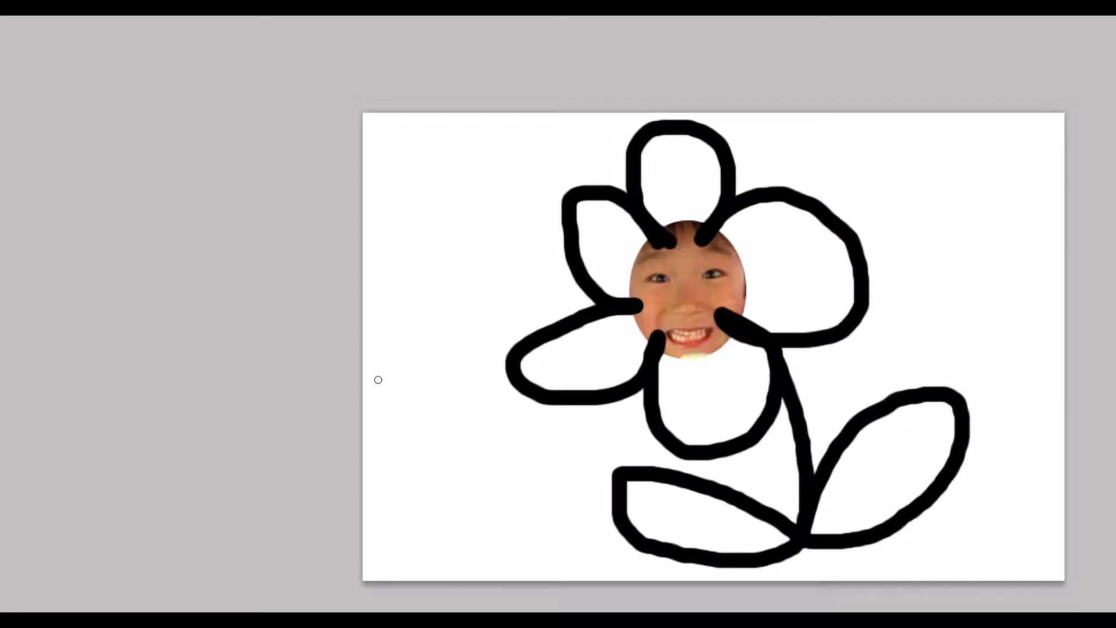
pyautogui.hscroll(-5, 147, 302)
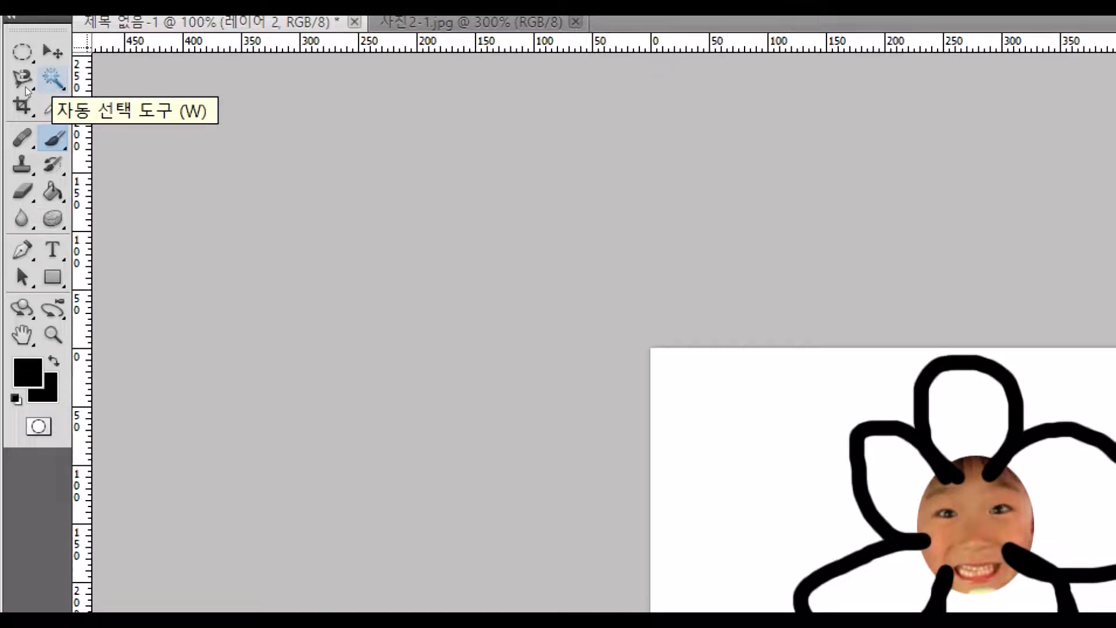
pyautogui.click(52, 79)
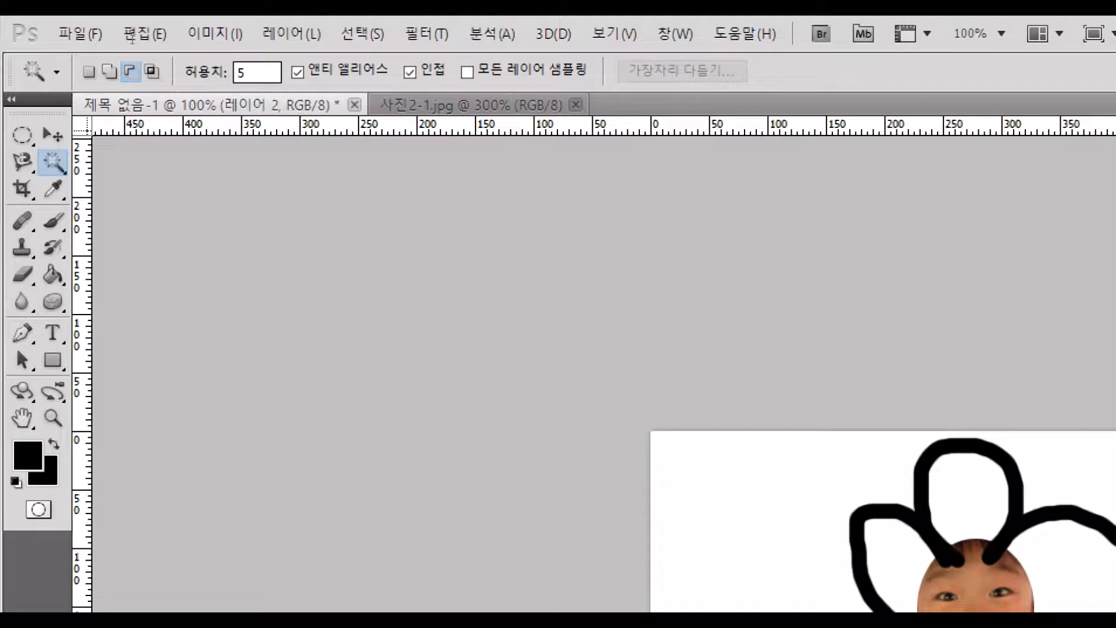
pyautogui.press('Return')
pyautogui.write('50')
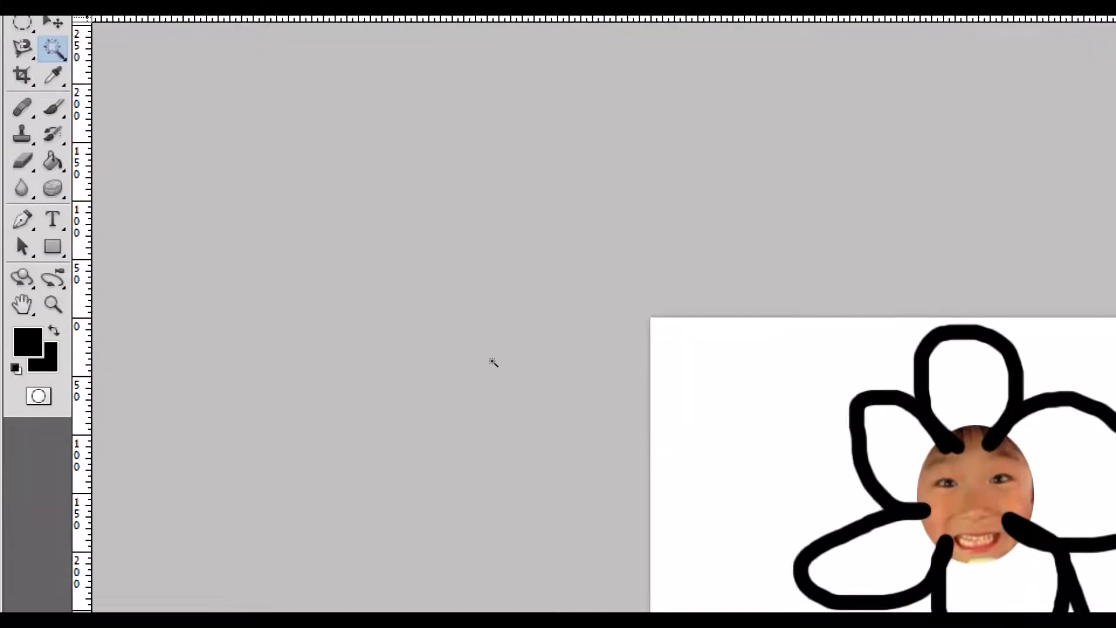
pyautogui.click(536, 302)
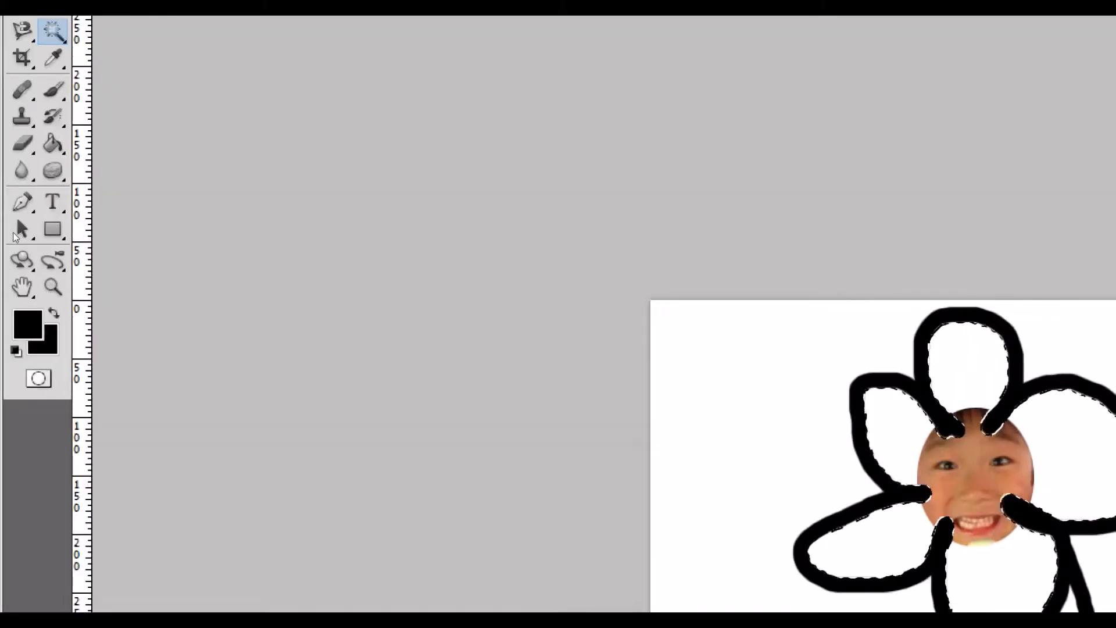
# Set the foreground colour to pure yellow and switch to the Brush tool
pyautogui.click(21, 324)
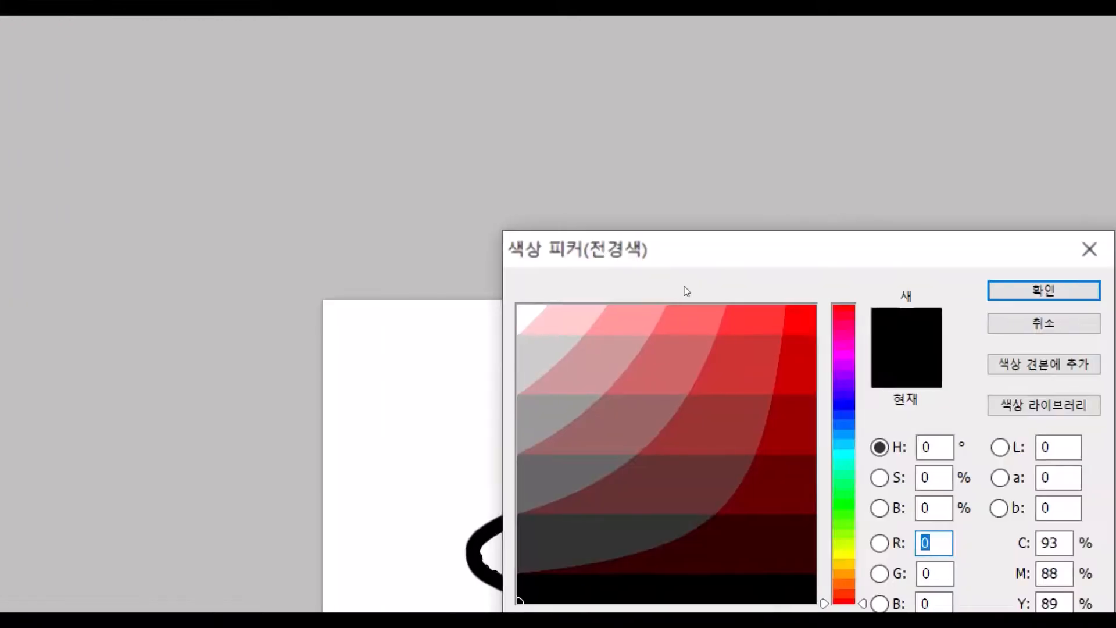
pyautogui.click(837, 550)
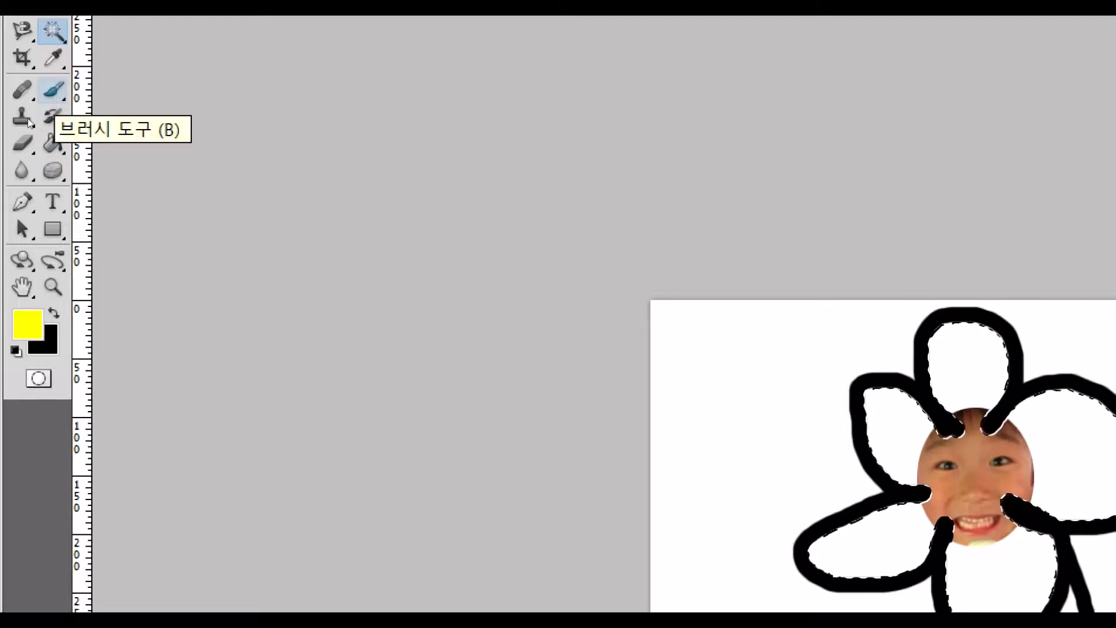
pyautogui.press('b')
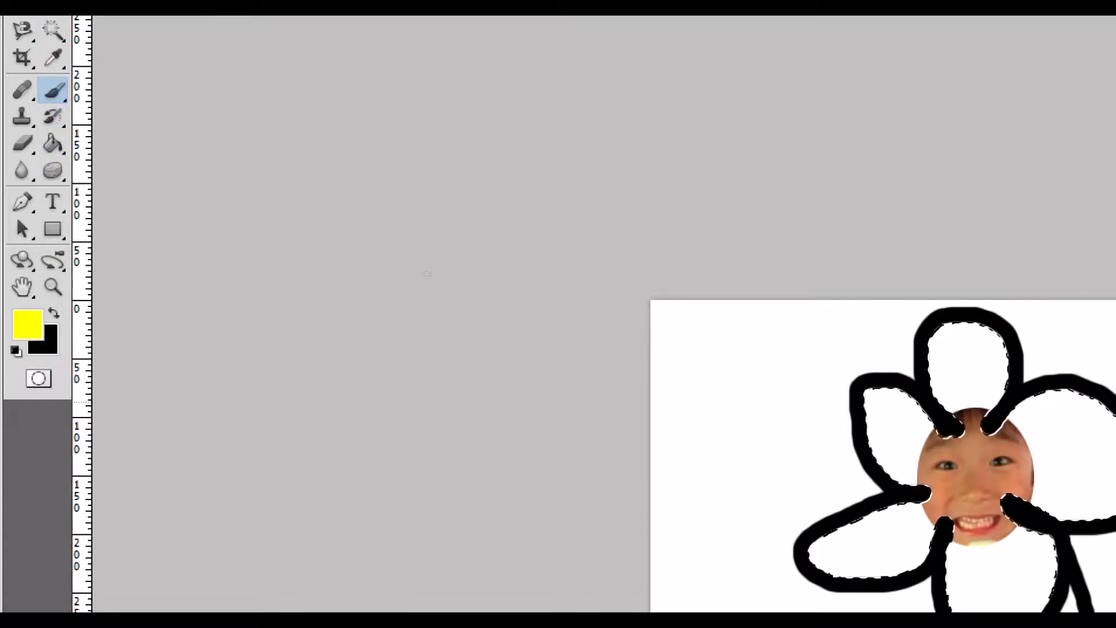
# Paint the selected petal areas on 레이어 2 yellow with the Brush tool, enlarging the brush to 89 px
pyautogui.moveTo(877, 390)
pyautogui.mouseDown()
pyautogui.moveTo(869, 396)
pyautogui.moveTo(912, 398)
pyautogui.mouseUp()
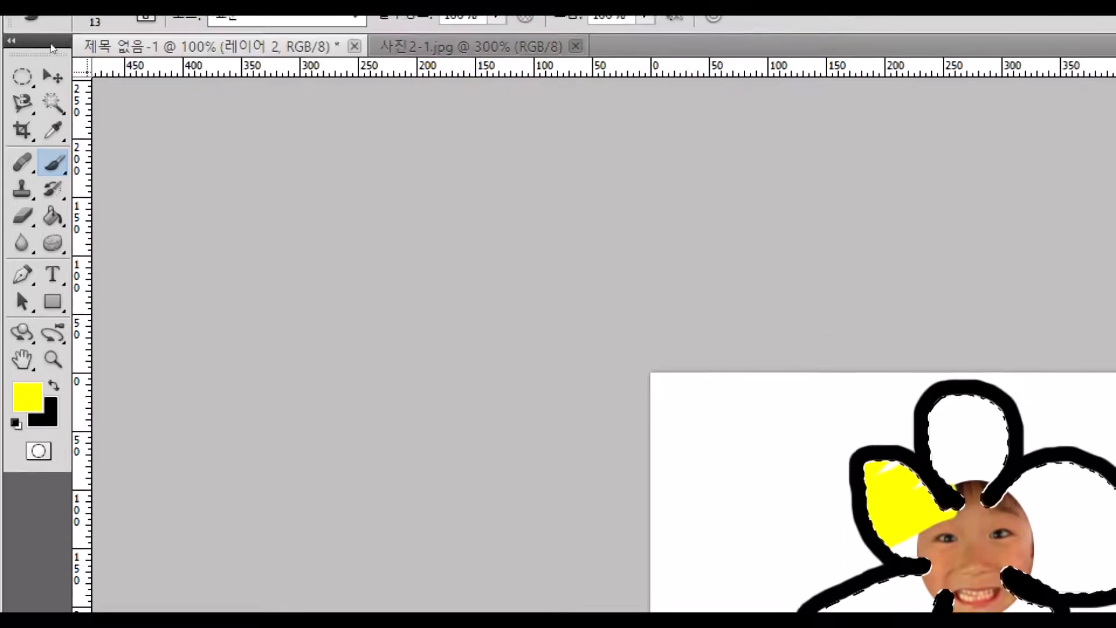
pyautogui.click(118, 51)
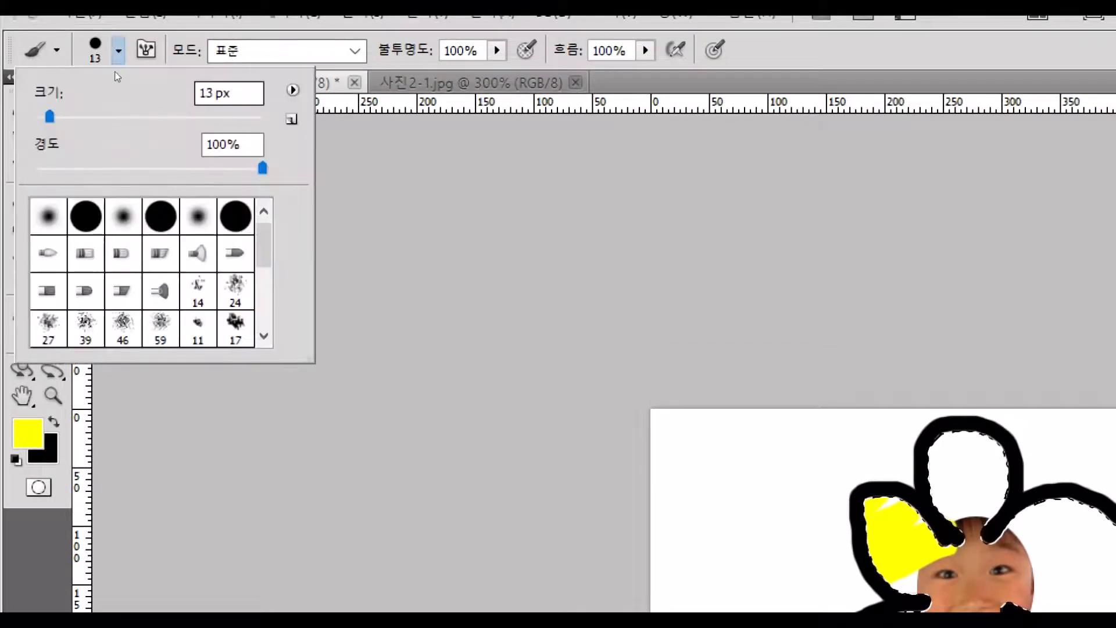
pyautogui.moveTo(39, 83)
pyautogui.mouseDown()
pyautogui.moveTo(118, 83)
pyautogui.moveTo(78, 82)
pyautogui.mouseUp()
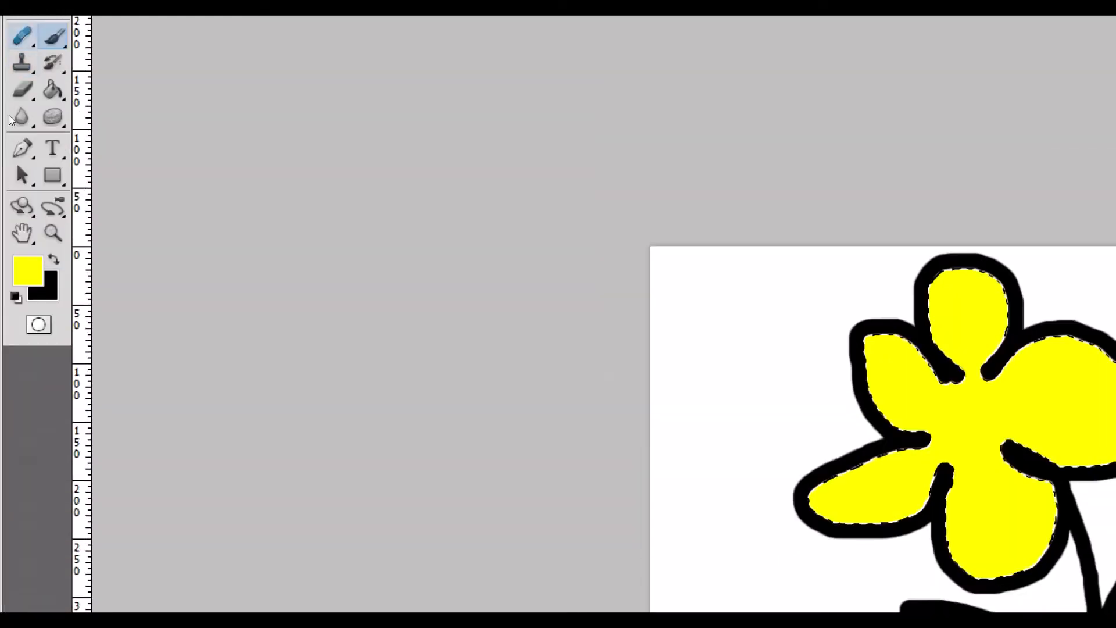
# Clear the petal selection and select the insides of both leaves on 레이어 2 with the Magic Wand
pyautogui.press('w')
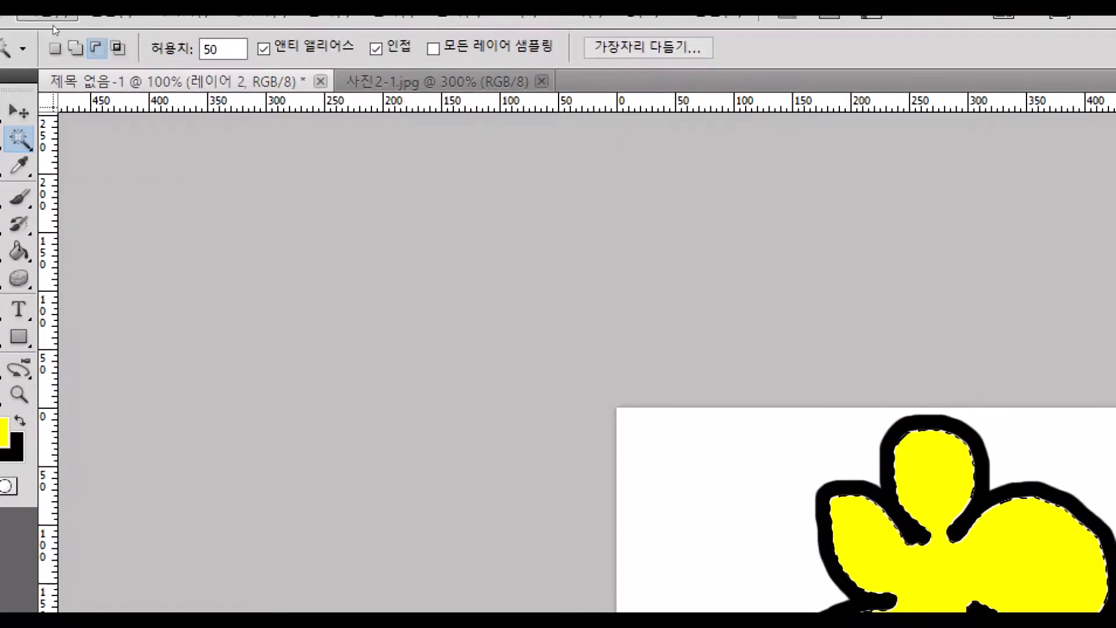
pyautogui.click(329, 30)
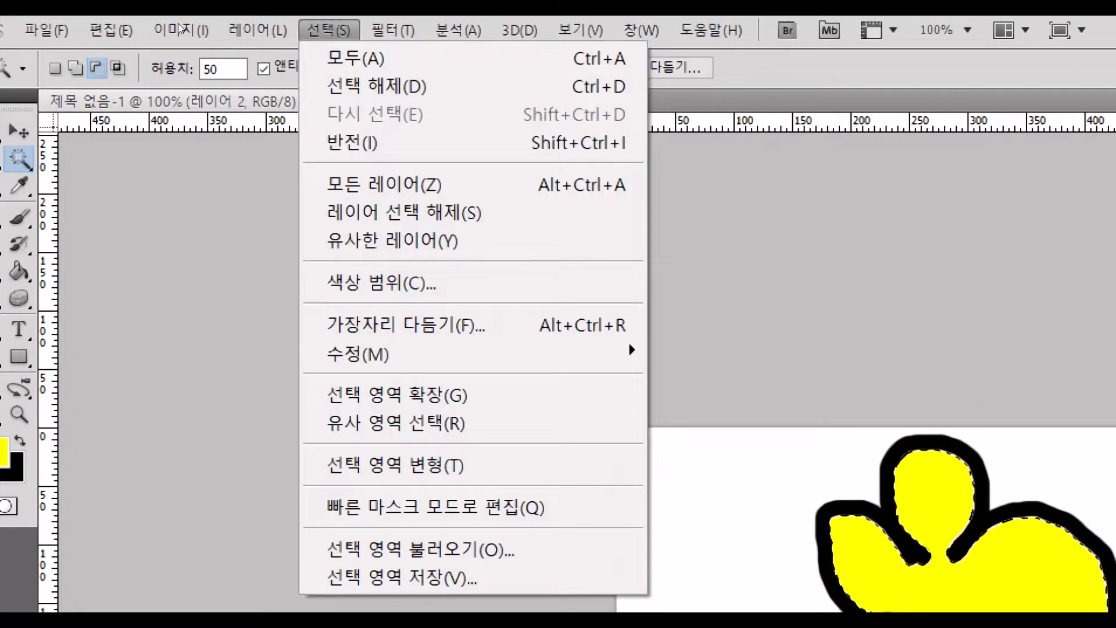
pyautogui.click(372, 86)
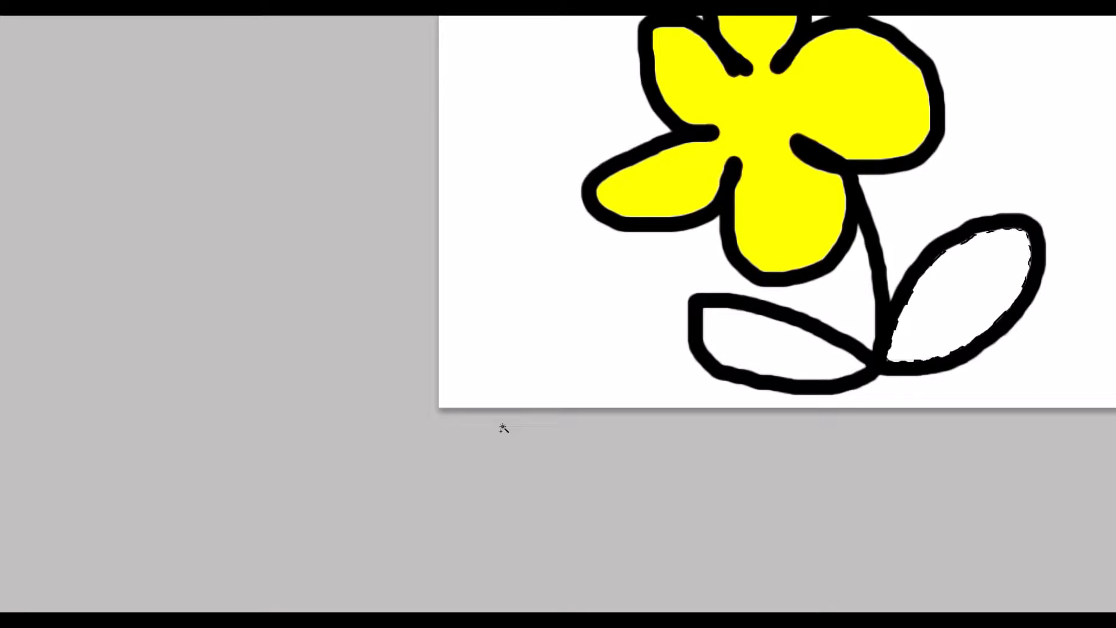
pyautogui.press('shift')
pyautogui.press('shift')
pyautogui.press('shift')
pyautogui.press('shift')
pyautogui.press('shift')
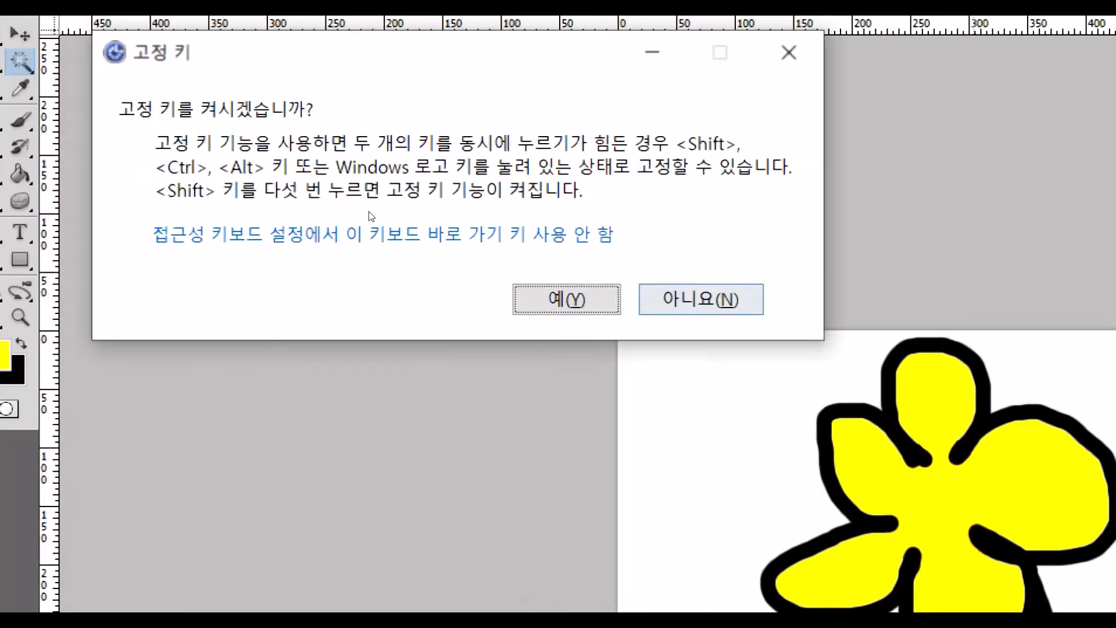
pyautogui.click(701, 300)
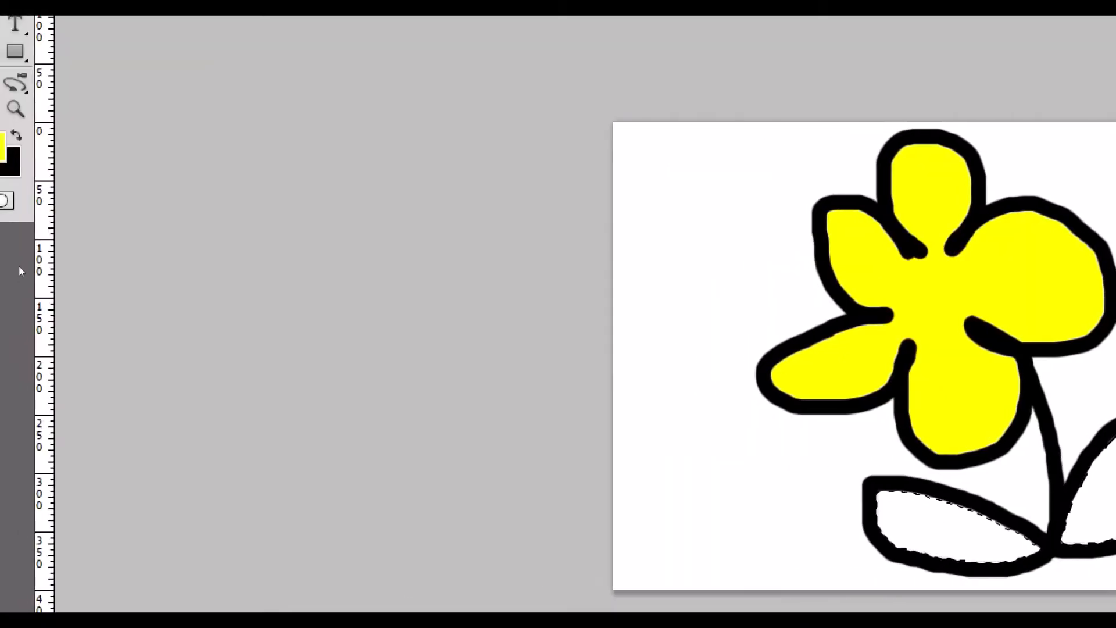
# Set the foreground colour to pure green (00ff00) and paint both selected leaves with the Brush tool
pyautogui.click(28, 147)
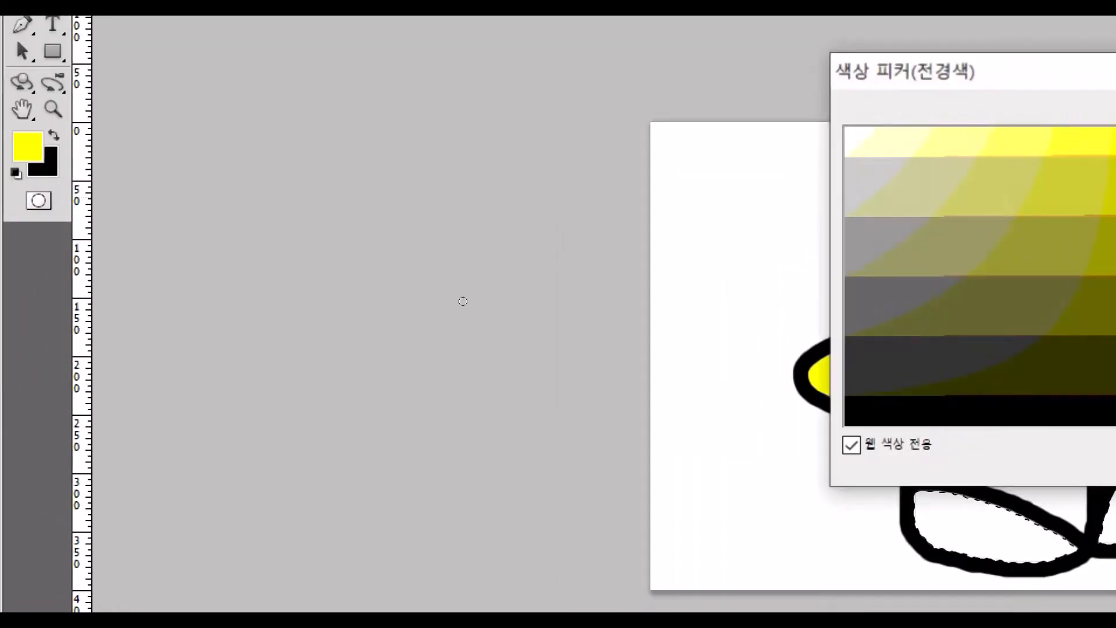
pyautogui.write('0')
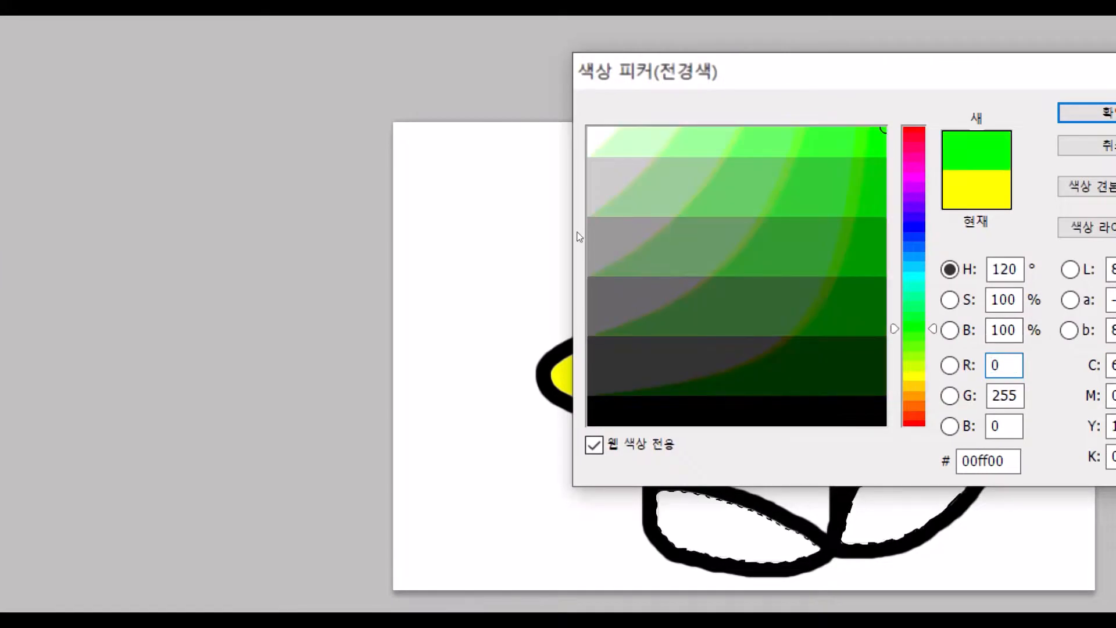
pyautogui.press('Return')
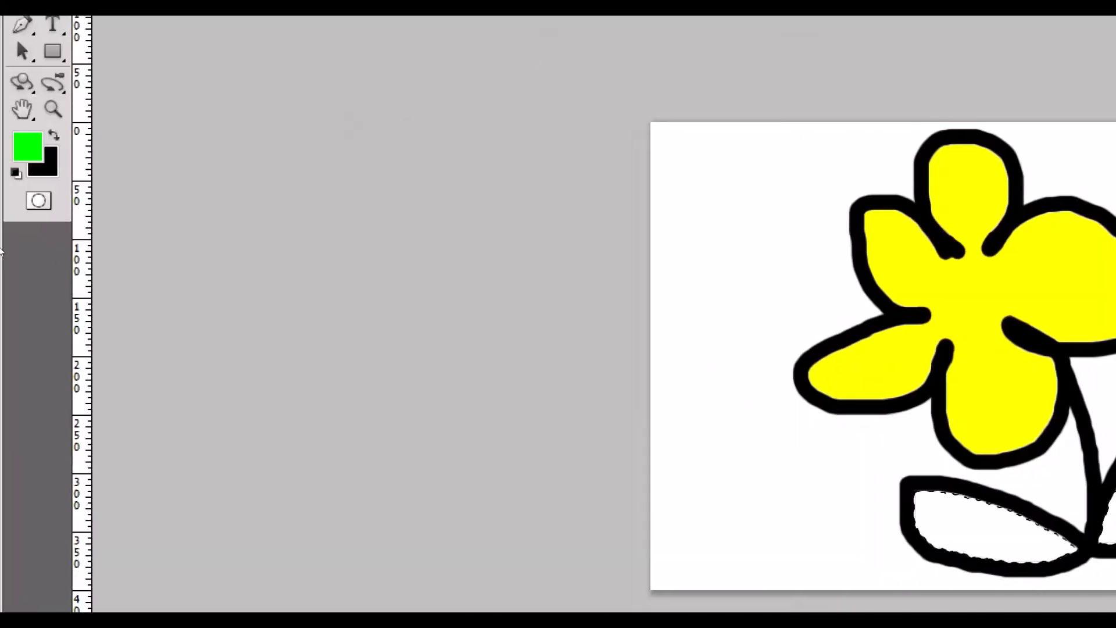
pyautogui.press('b')
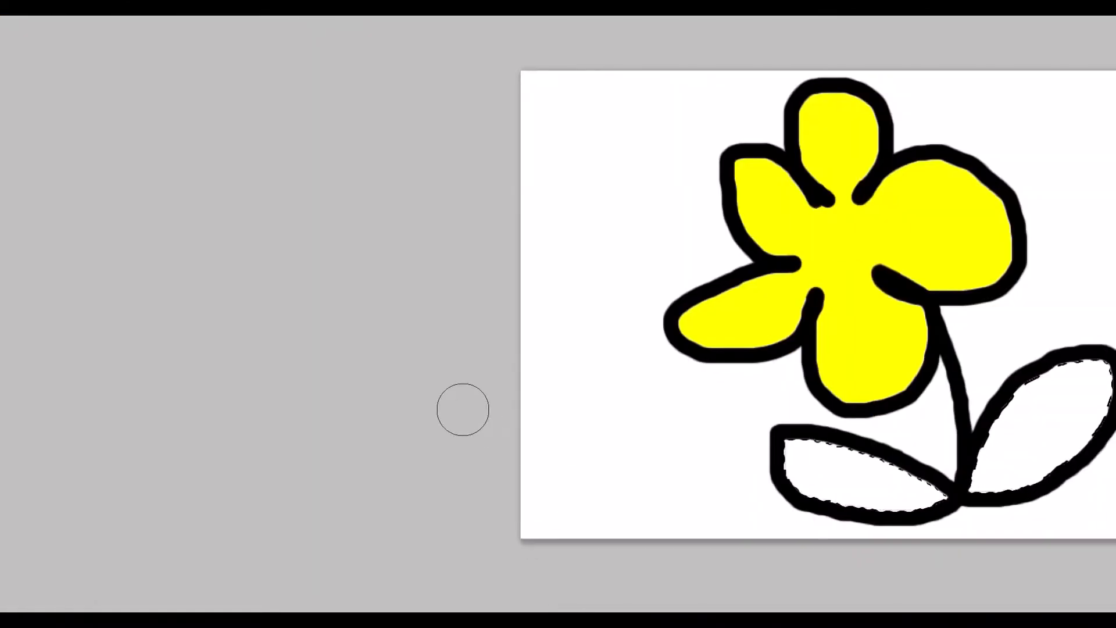
pyautogui.moveTo(462, 410)
pyautogui.mouseDown()
pyautogui.moveTo(500, 385)
pyautogui.moveTo(507, 404)
pyautogui.moveTo(491, 446)
pyautogui.moveTo(682, 404)
pyautogui.moveTo(658, 395)
pyautogui.mouseUp()
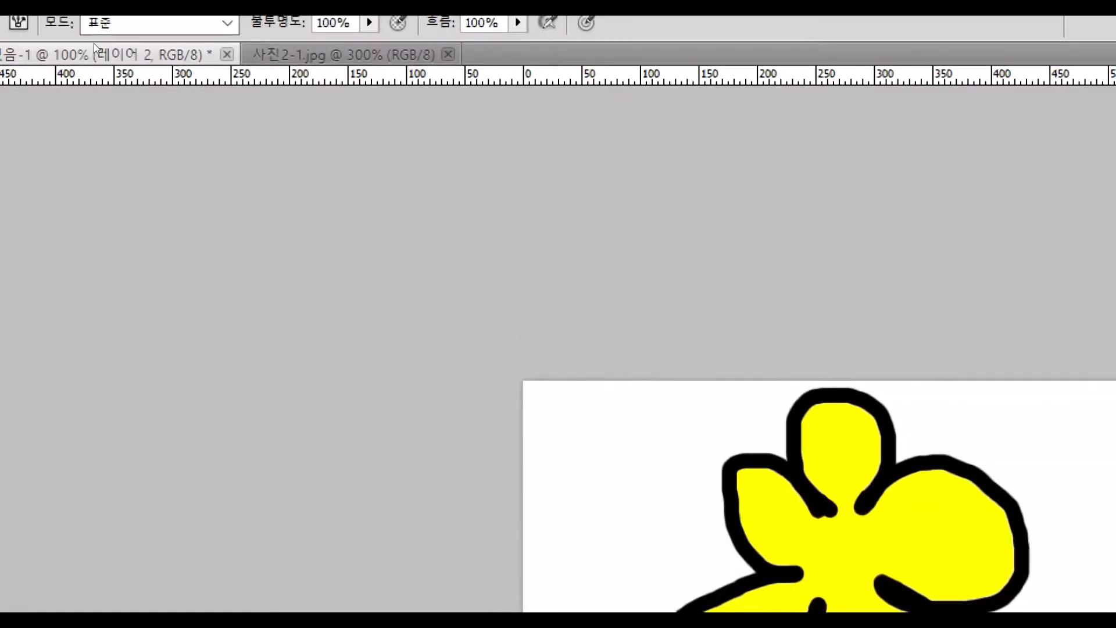
# Deselect the leaves and move 레이어 1 above 레이어 2 so the face sits on top of the flower
pyautogui.click(235, 23)
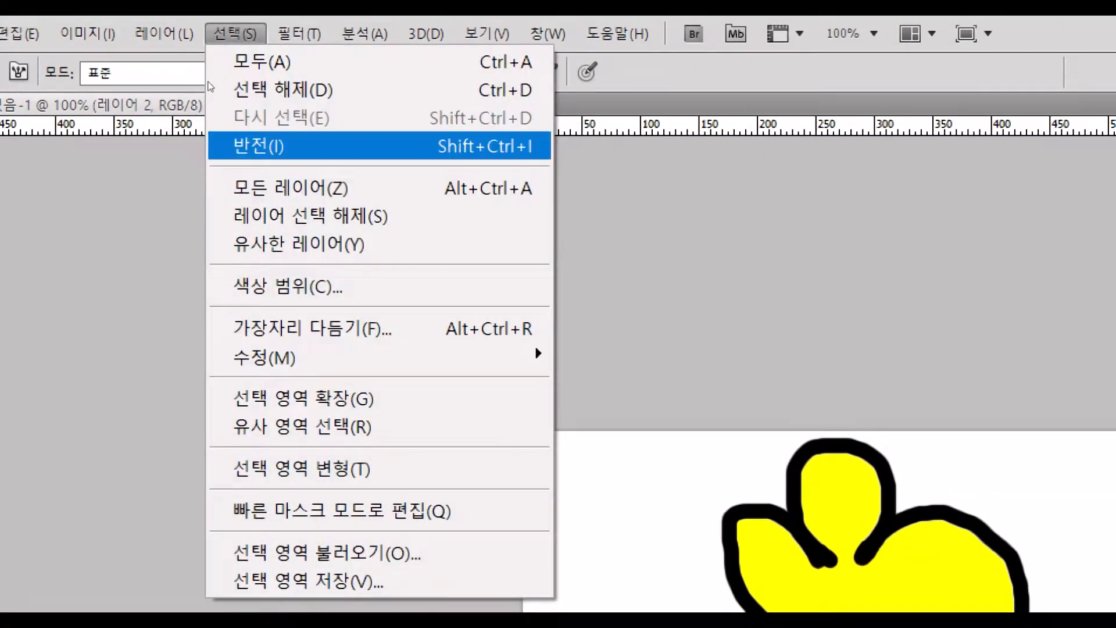
pyautogui.click(226, 36)
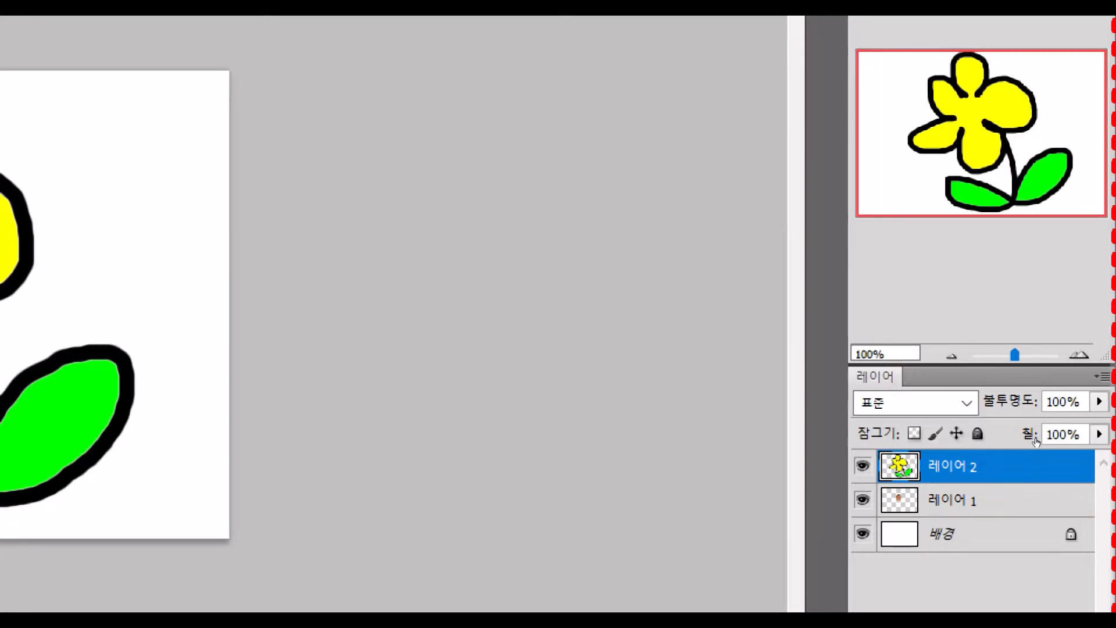
pyautogui.moveTo(1037, 445); pyautogui.dragTo(1029, 424)
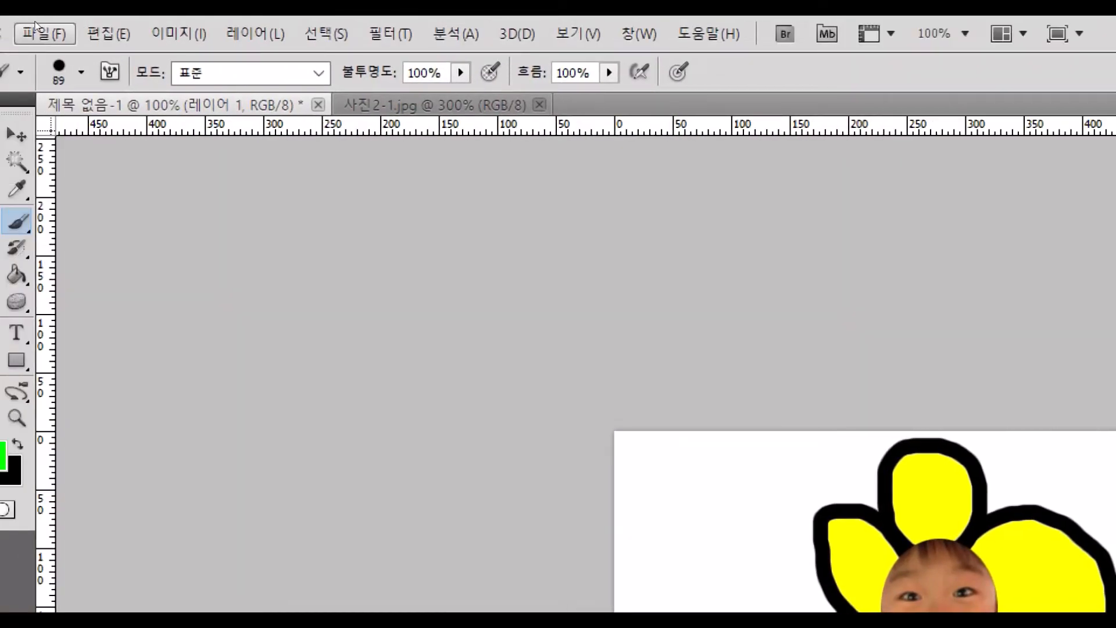
# Save the image in Photoshop PSD format as 2-1(자기이름) in the 출제유형01 folder with maximised compatibility
pyautogui.click(36, 26)
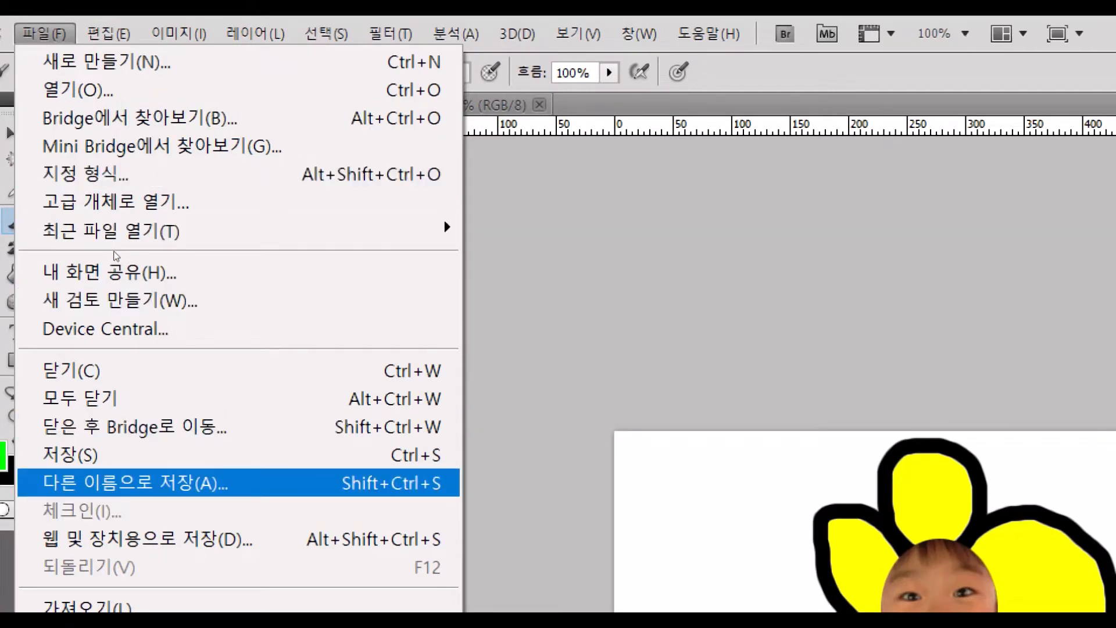
pyautogui.press('Escape')
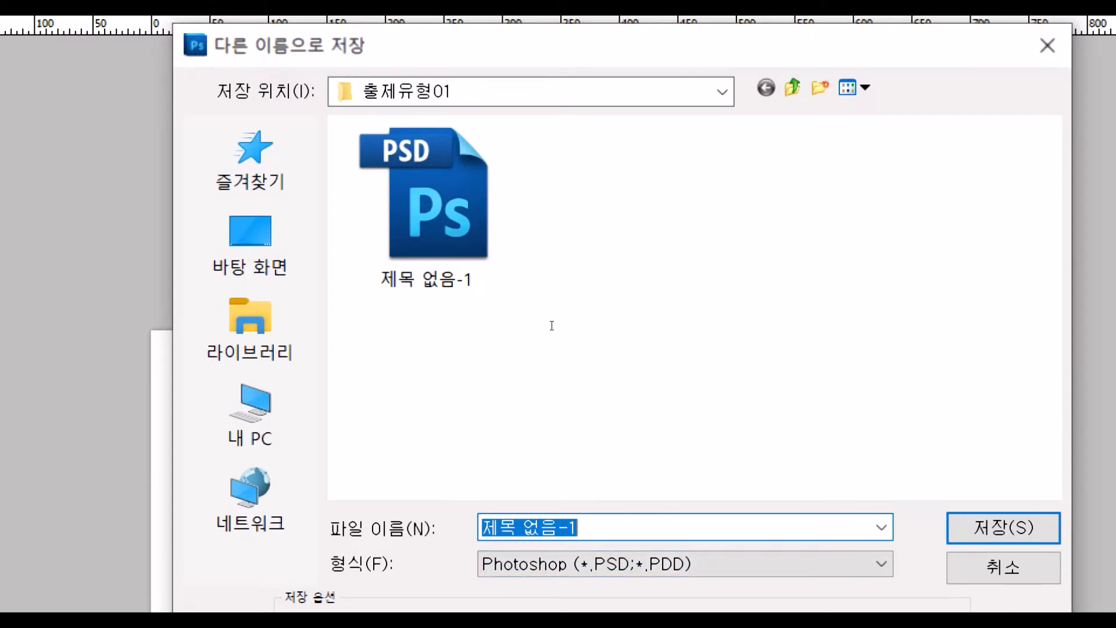
pyautogui.write('2-1')
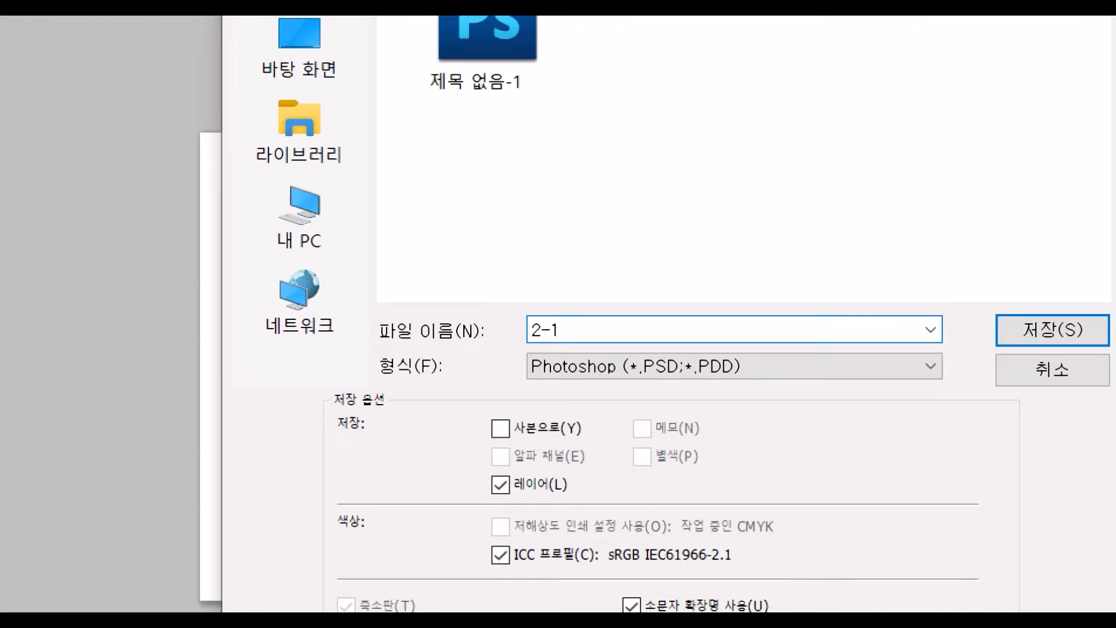
pyautogui.write('(')
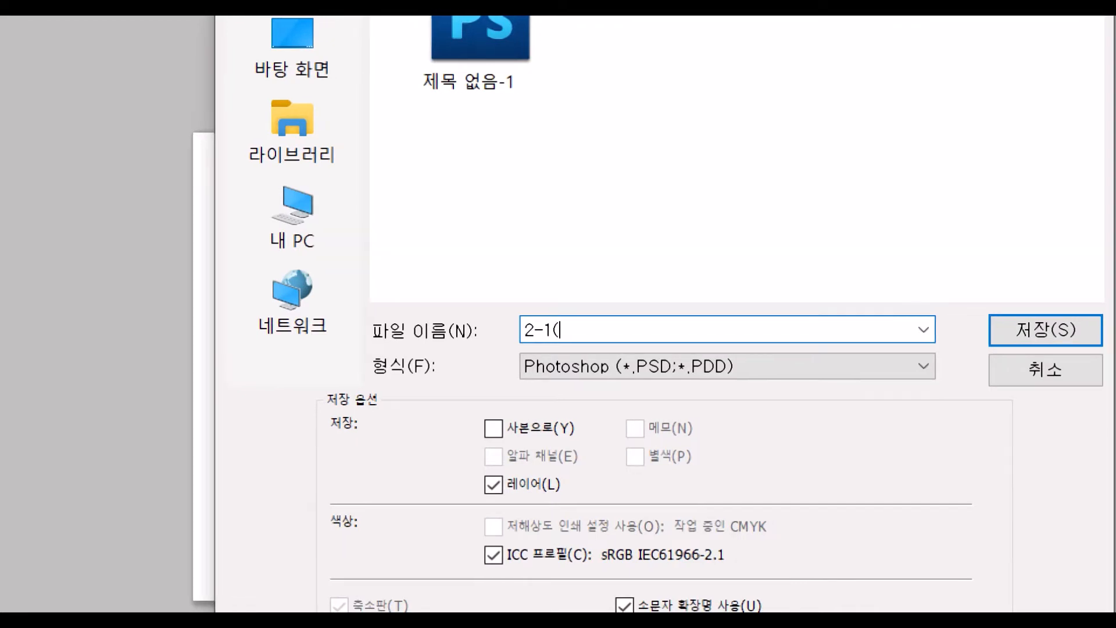
pyautogui.write('자기이름)')
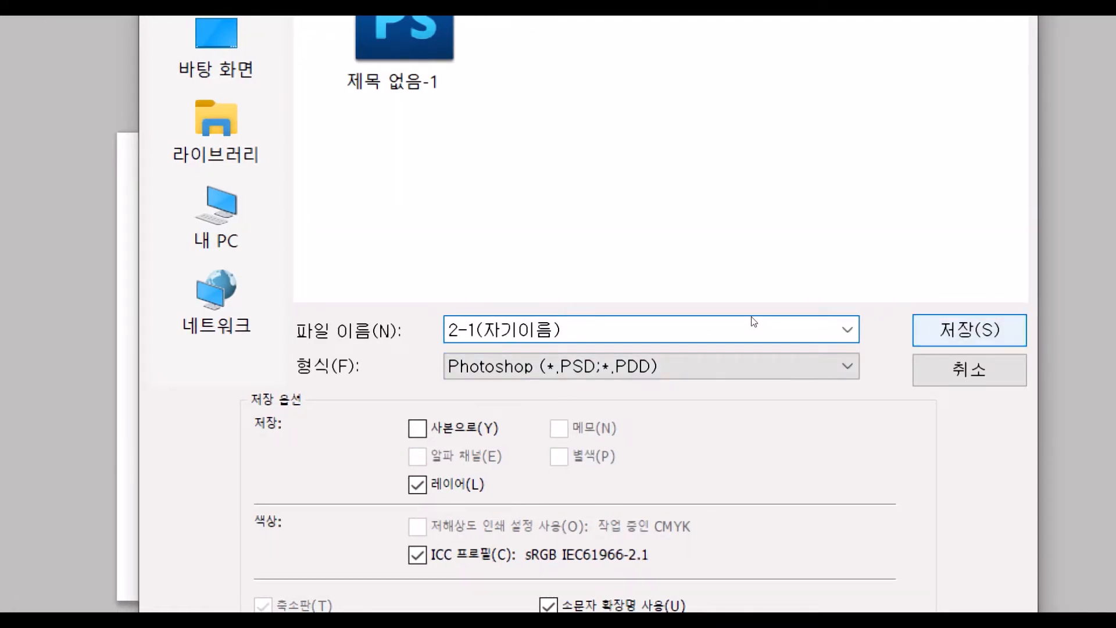
pyautogui.press('Return')
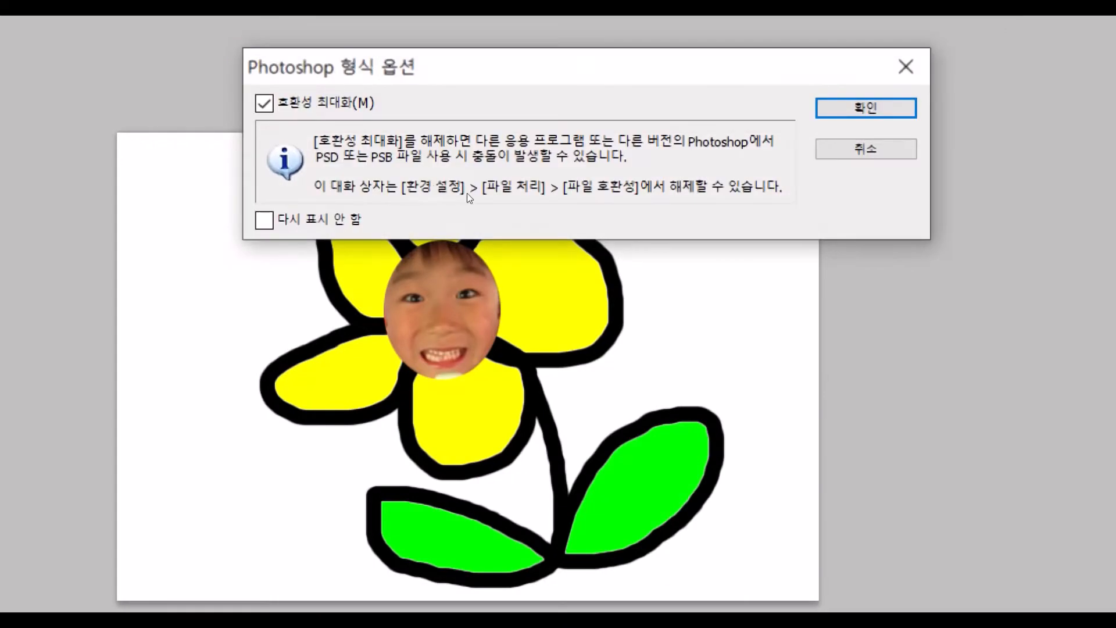
pyautogui.press('Return')
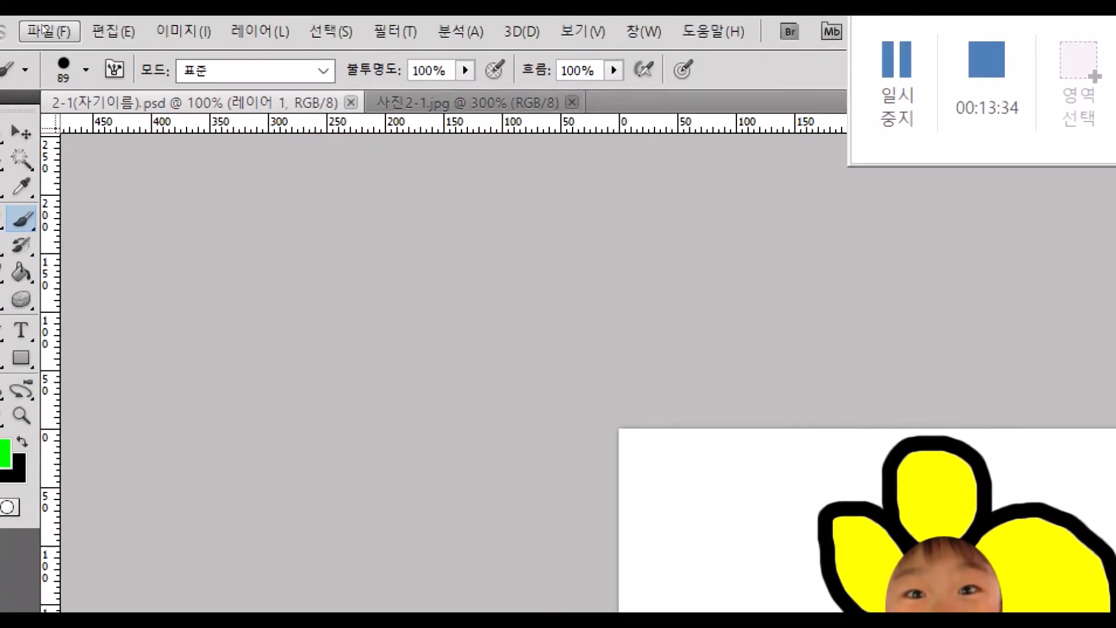
# Save a copy of the image in JPEG format under the name 2-1(자기이름).jpg
pyautogui.click(43, 29)
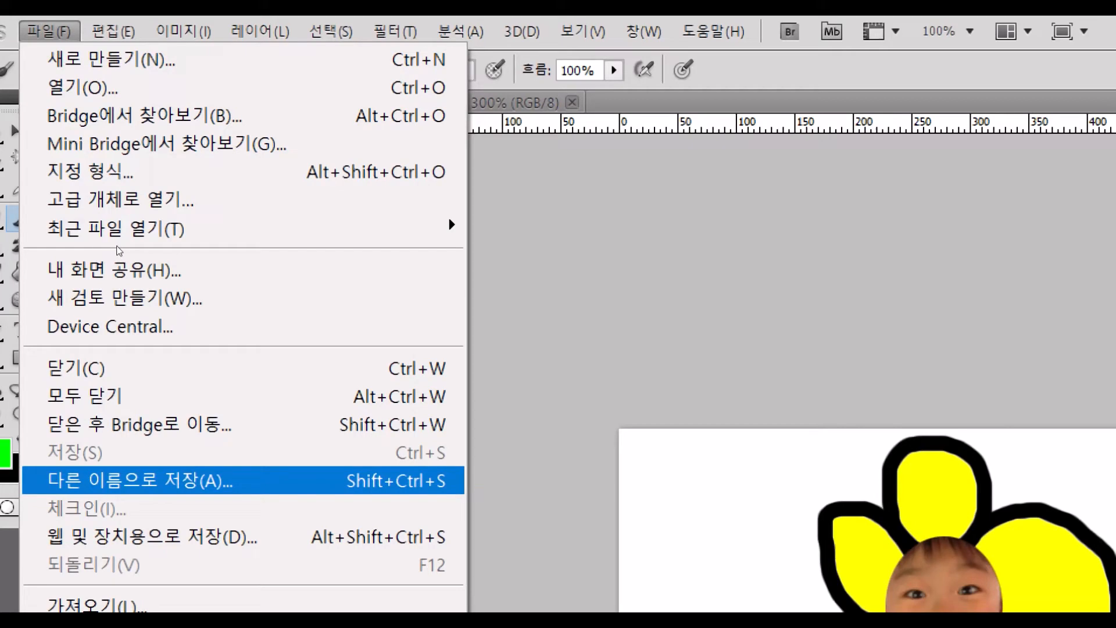
pyautogui.press('Escape')
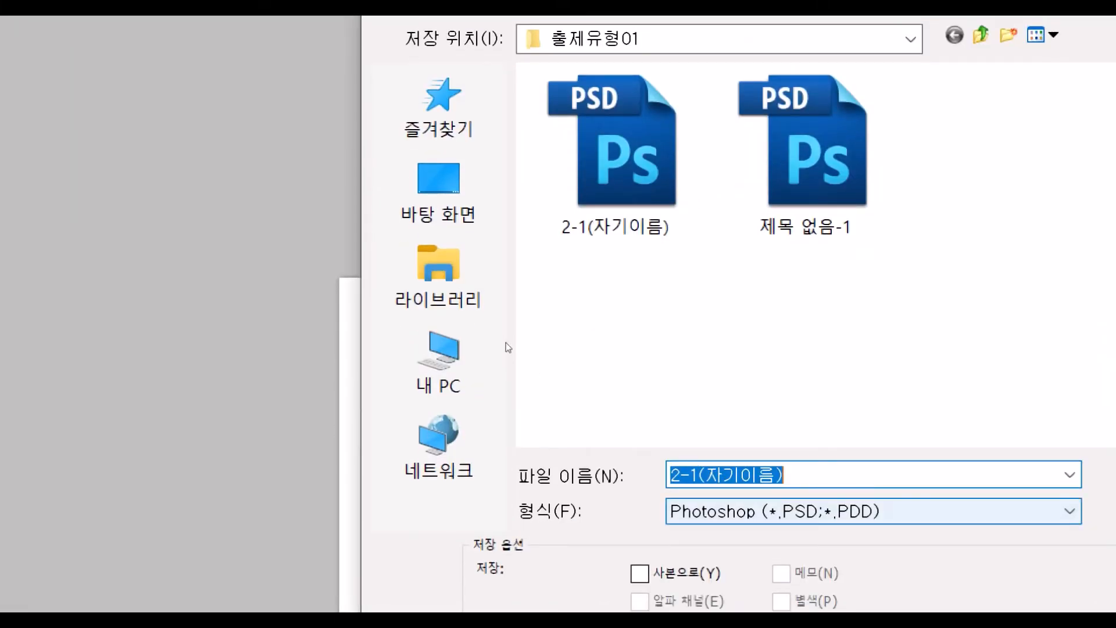
pyautogui.click(813, 511)
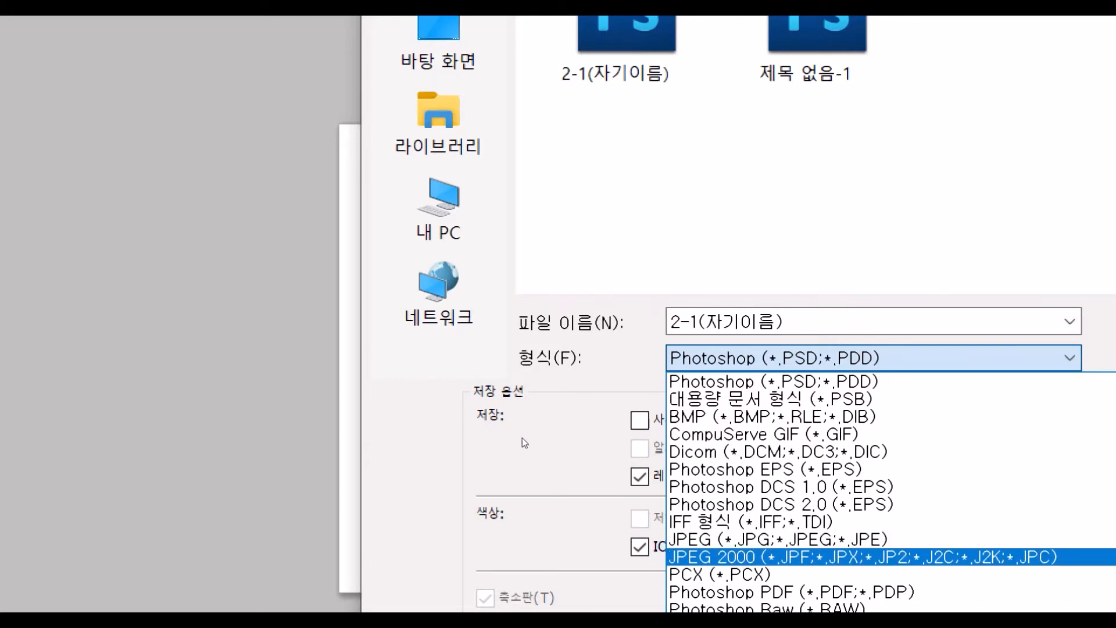
pyautogui.press('Return')
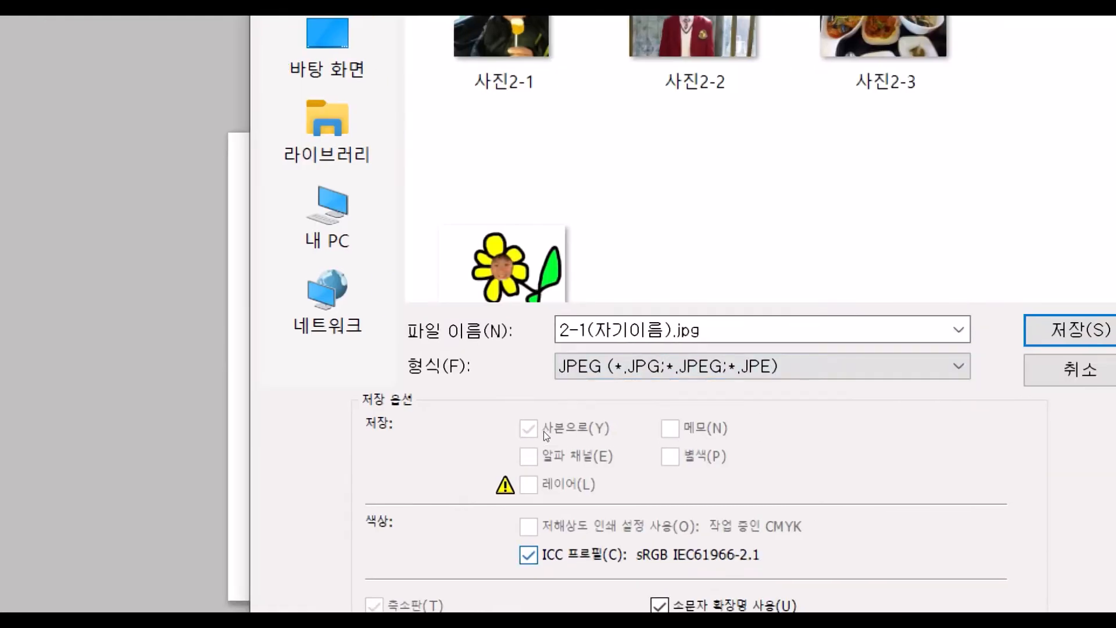
pyautogui.click(571, 321)
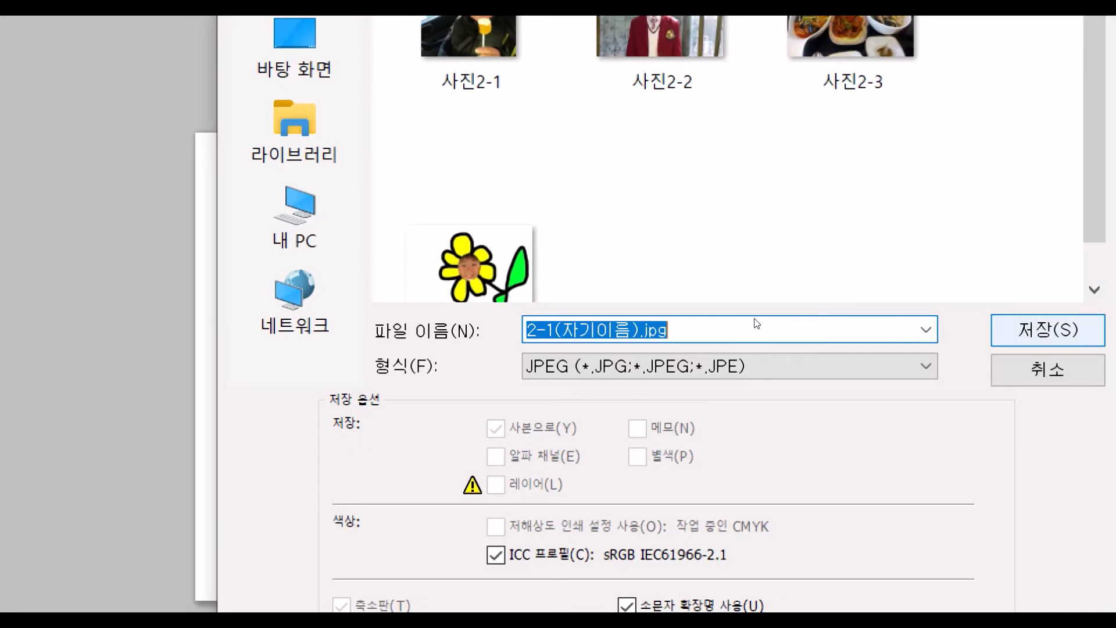
pyautogui.press('Return')
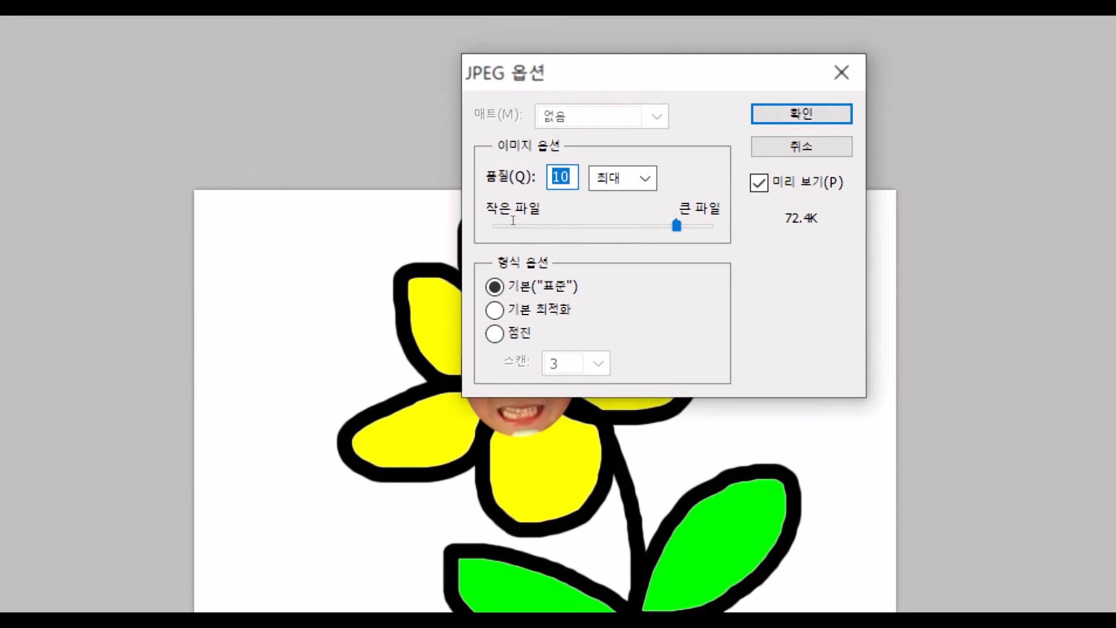
# Set the JPEG quality to 10 with the standard baseline format and complete the export
pyautogui.write('12')
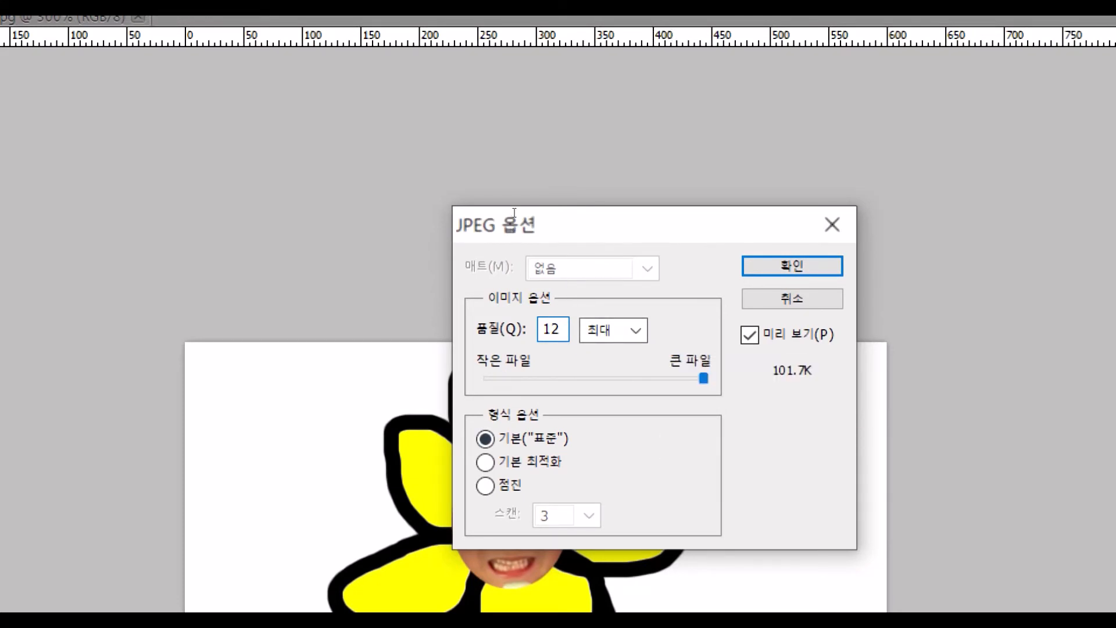
pyautogui.hotkey('shift', 'Left')
pyautogui.hotkey('shift', 'Left')
pyautogui.write('10')
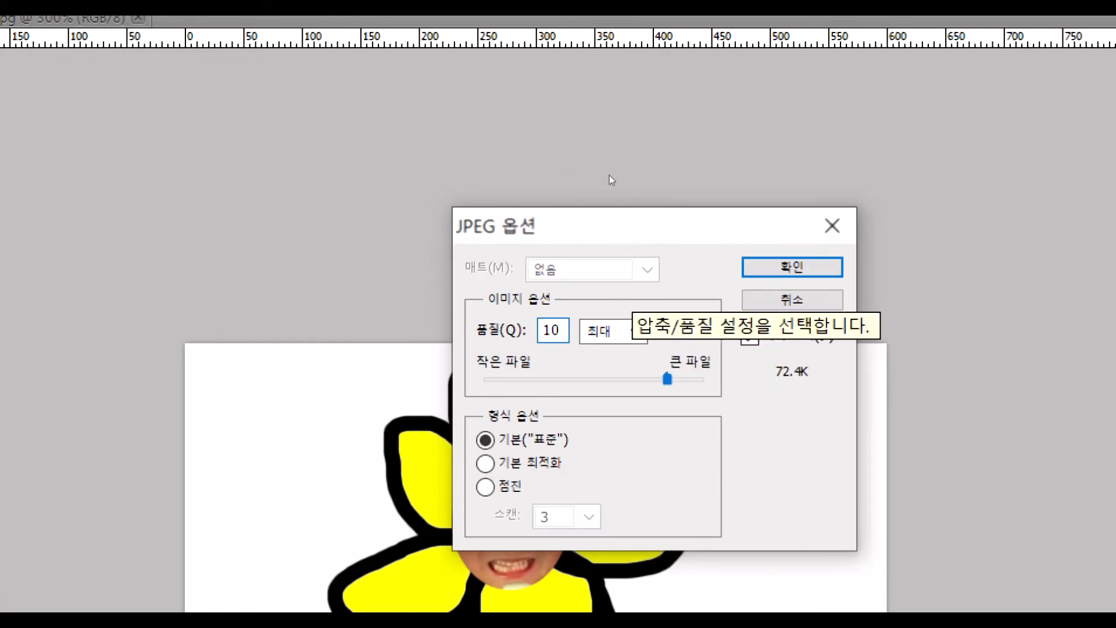
pyautogui.press('Return')
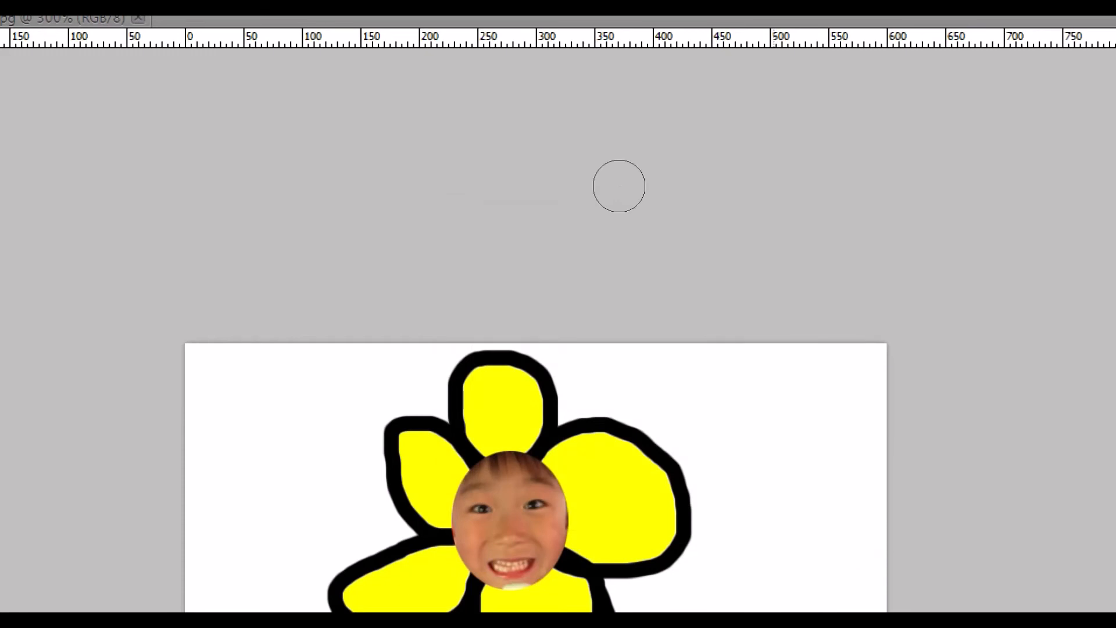